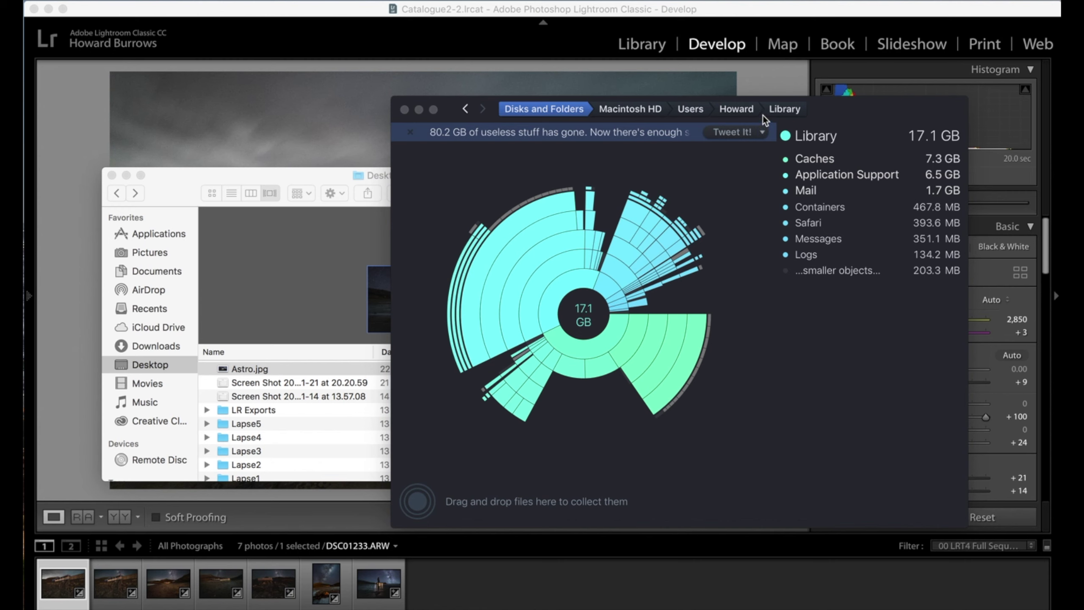
# Step DaisyDisk's map up from Library through the home folder, Users and Macintosh HD to Disks and Folders
pyautogui.click(776, 108)
pyautogui.click(738, 109)
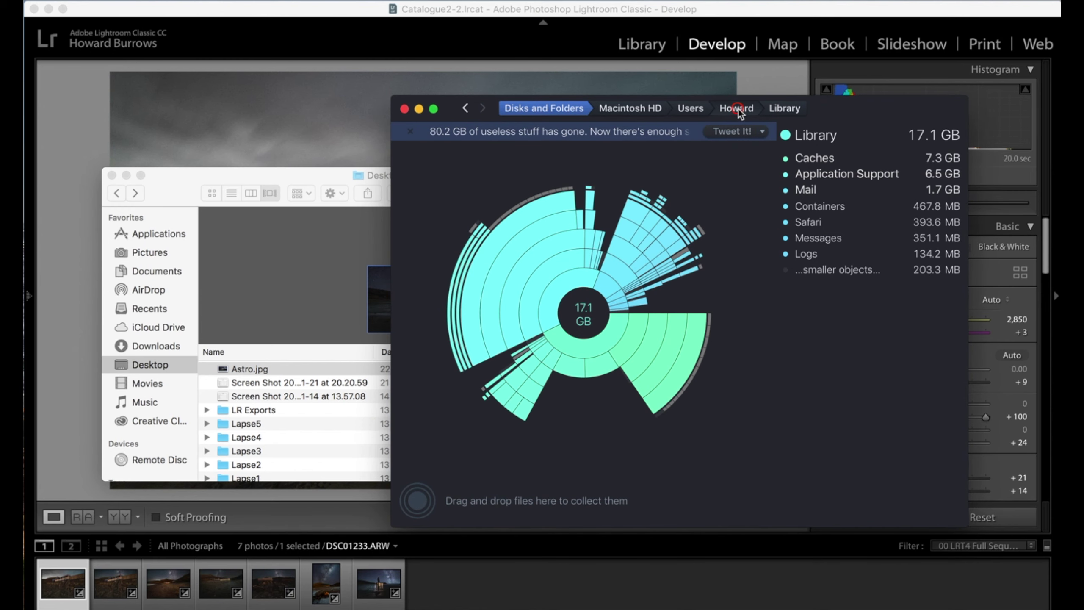
pyautogui.click(691, 108)
pyautogui.click(643, 108)
pyautogui.click(548, 108)
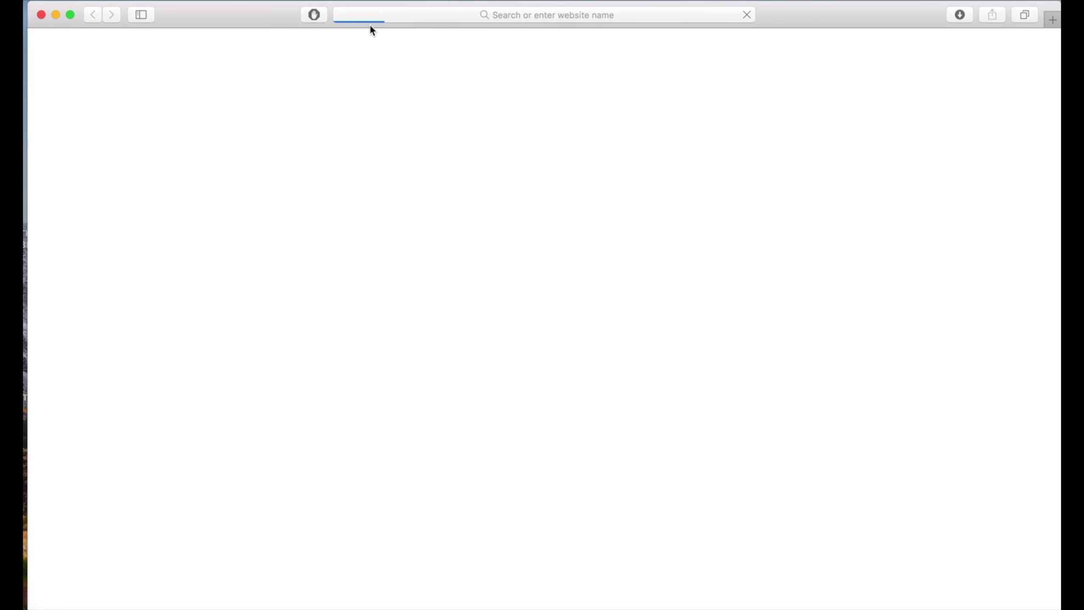
# Search the web for 'starstax' and open the StarStaX Software page on markus-enzweiler.de
pyautogui.click(393, 14)
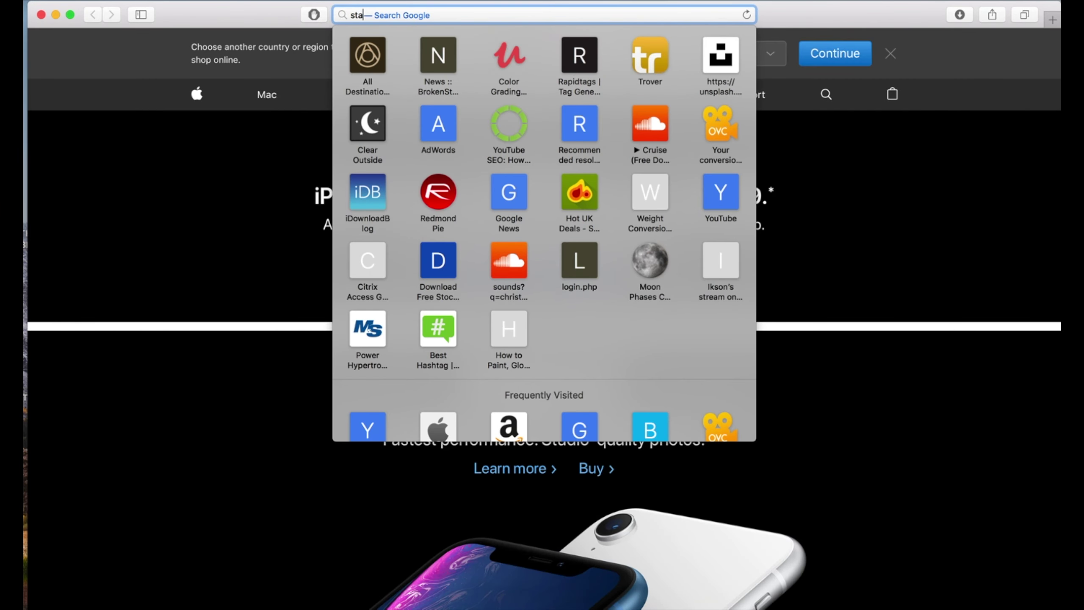
pyautogui.write('starstax')
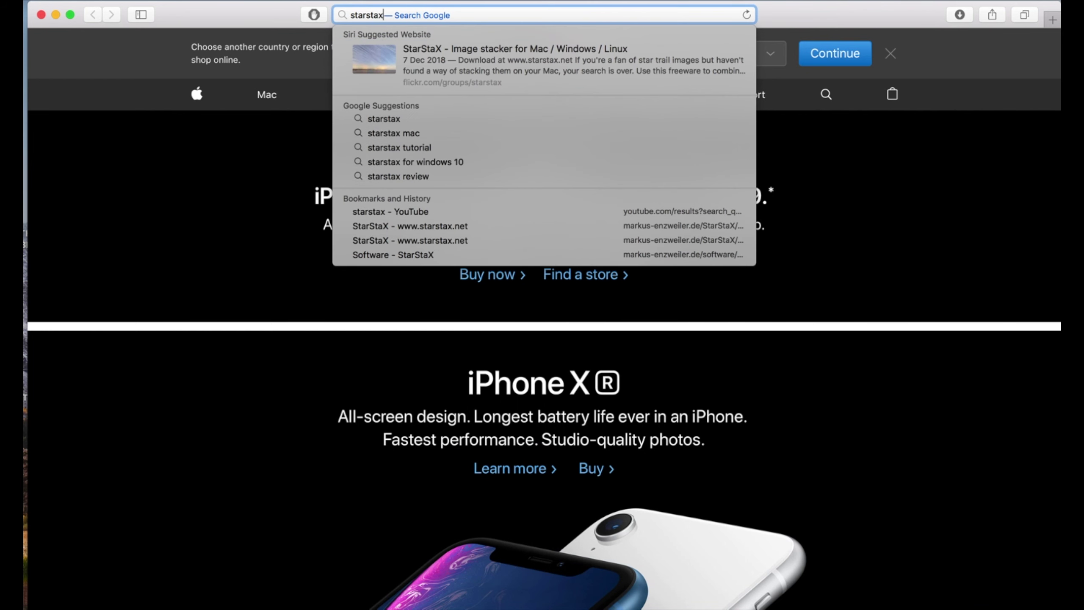
pyautogui.press('Return')
pyautogui.click(264, 161)
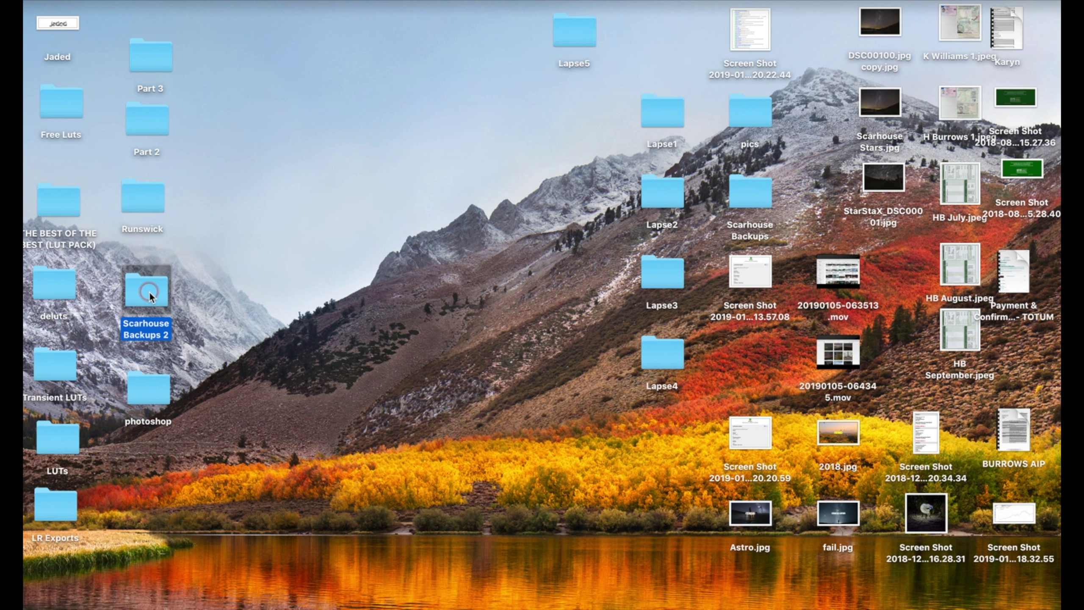
# Select all ARW files in Scarhouse Backups 2 and drag them onto Lightroom to import
pyautogui.doubleClick(149, 291)
pyautogui.click(694, 381)
pyautogui.hotkey('shift', 'Up')
pyautogui.hotkey('shift', 'Up')
pyautogui.hotkey('shift', 'Up')
pyautogui.hotkey('shift', 'Up')
pyautogui.hotkey('shift', 'Up')
pyautogui.hotkey('shift', 'Up')
pyautogui.hotkey('shift', 'Up')
pyautogui.hotkey('shift', 'Up')
pyautogui.hotkey('shift', 'Up')
pyautogui.hotkey('shift', 'Up')
pyautogui.hotkey('shift', 'Up')
pyautogui.hotkey('shift', 'Up')
pyautogui.hotkey('shift', 'Up')
pyautogui.hotkey('shift', 'Up')
pyautogui.hotkey('shift', 'Up')
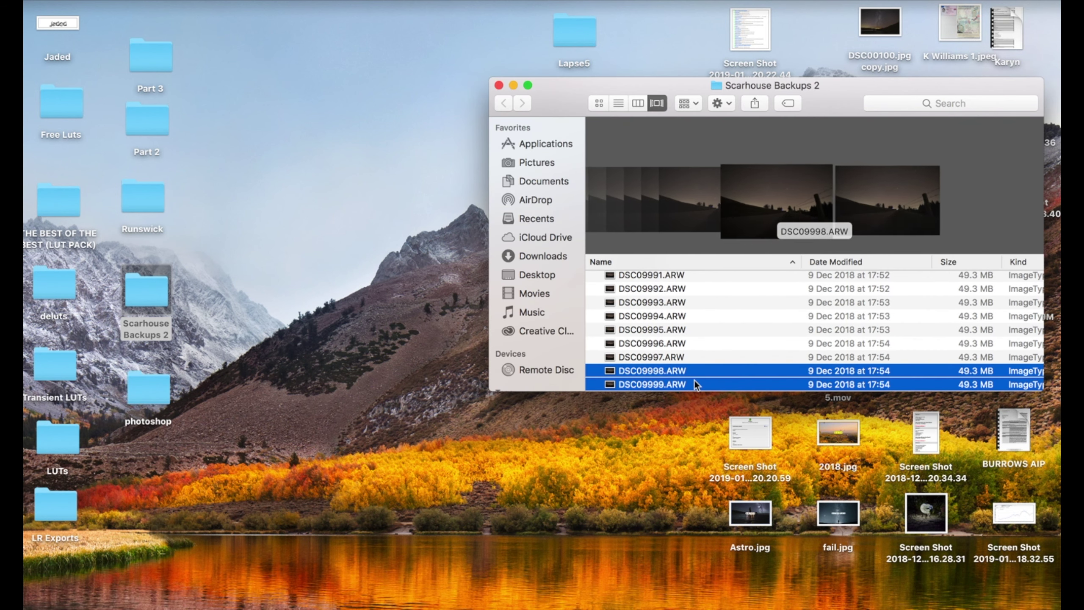
pyautogui.press('super+a')
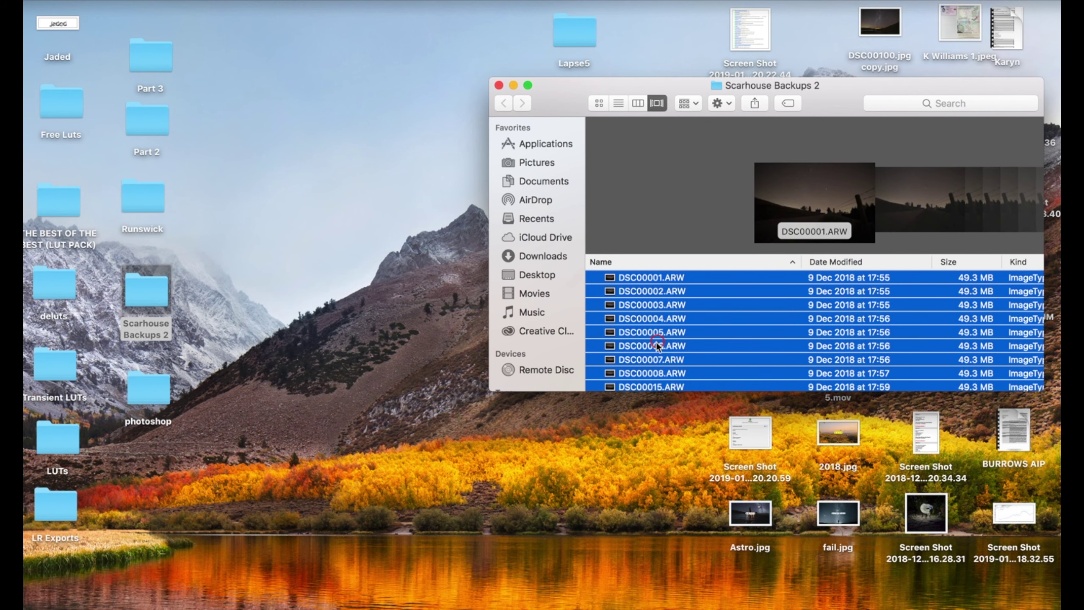
pyautogui.moveTo(641, 341); pyautogui.dragTo(297, 600)
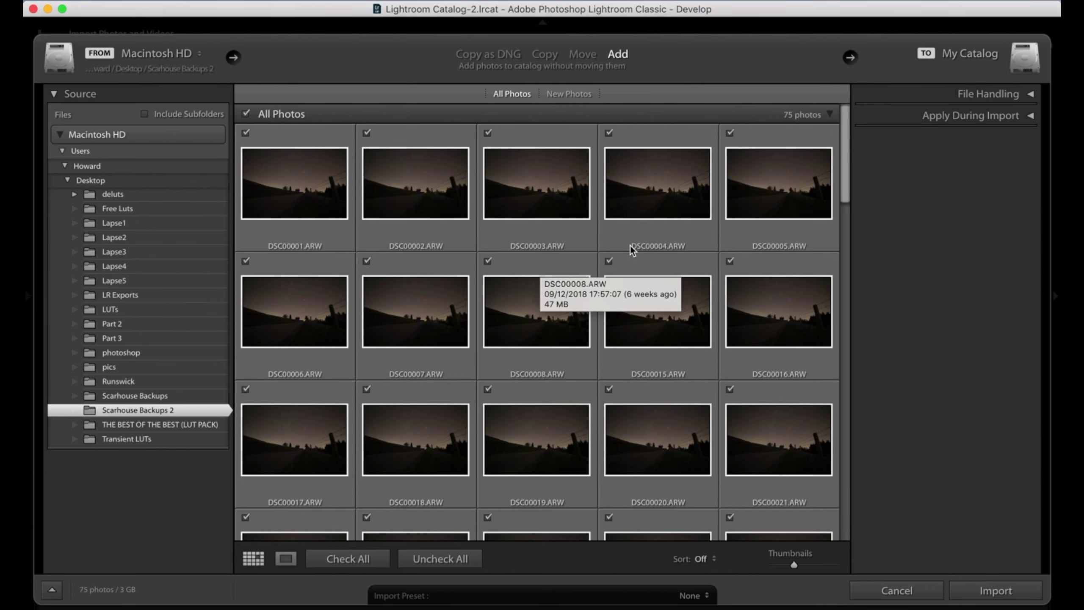
# Import the 75 checked photos into the catalog and switch to the Develop module
pyautogui.click(997, 591)
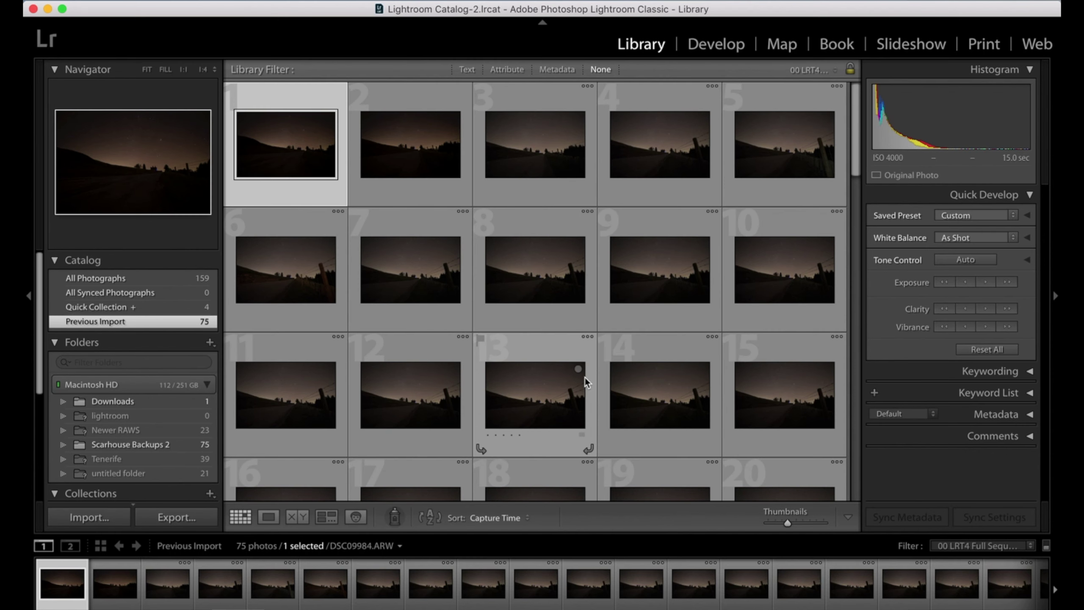
pyautogui.click(722, 48)
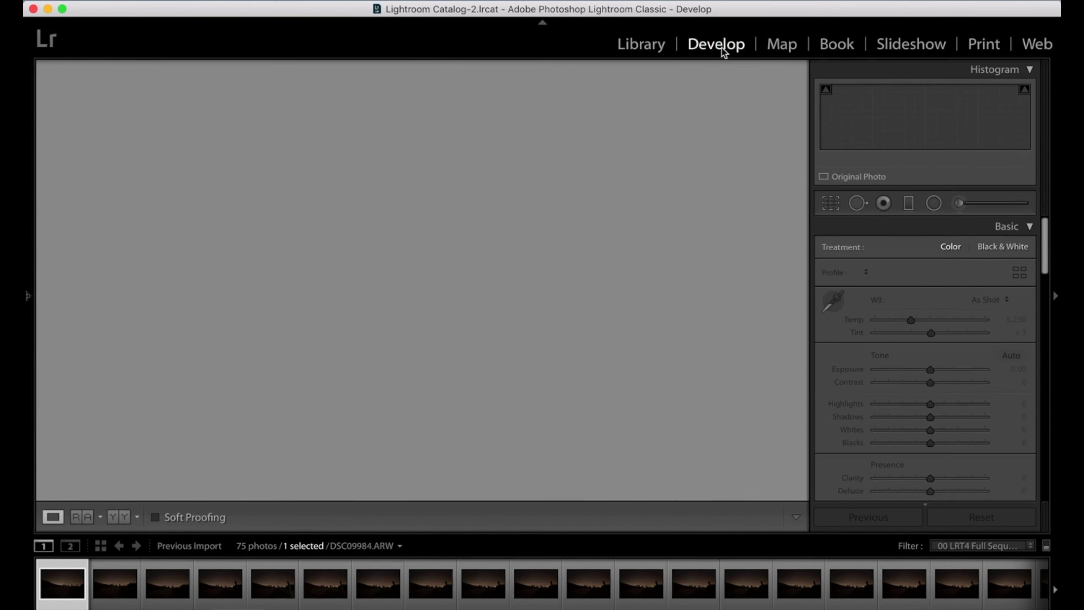
# Set the photo's white balance to Auto
pyautogui.scroll(4, 1003, 376)
pyautogui.click(990, 299)
pyautogui.click(990, 310)
# Set Exposure +0.35, Highlights −100, Shadows +100, Whites −100, Blacks +70 and Clarity +23
pyautogui.scroll(-3, 981, 316)
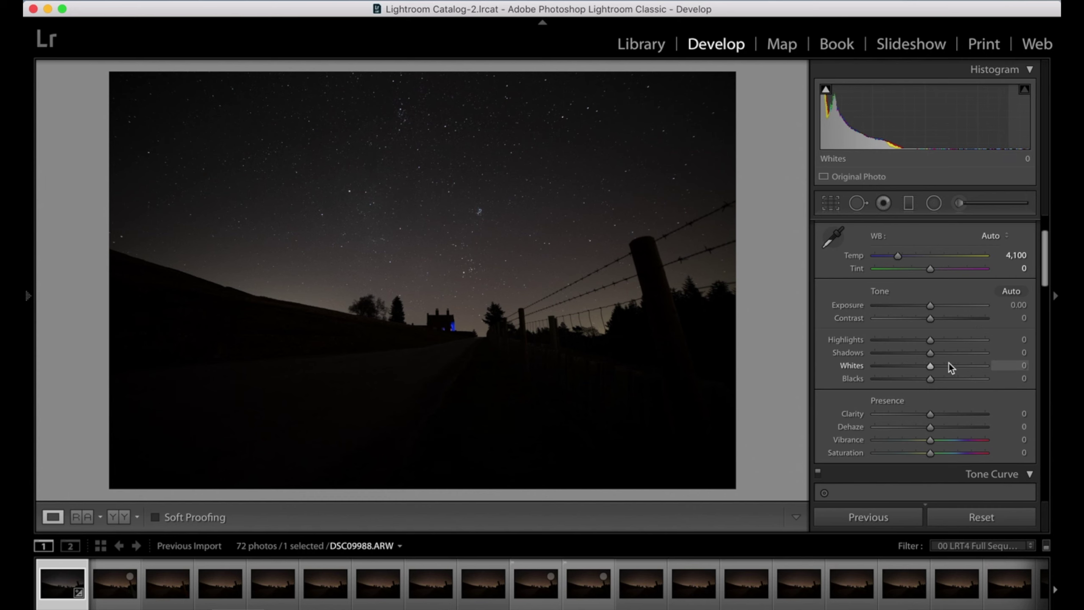
pyautogui.moveTo(930, 352); pyautogui.dragTo(968, 390)
pyautogui.moveTo(930, 305); pyautogui.dragTo(844, 344)
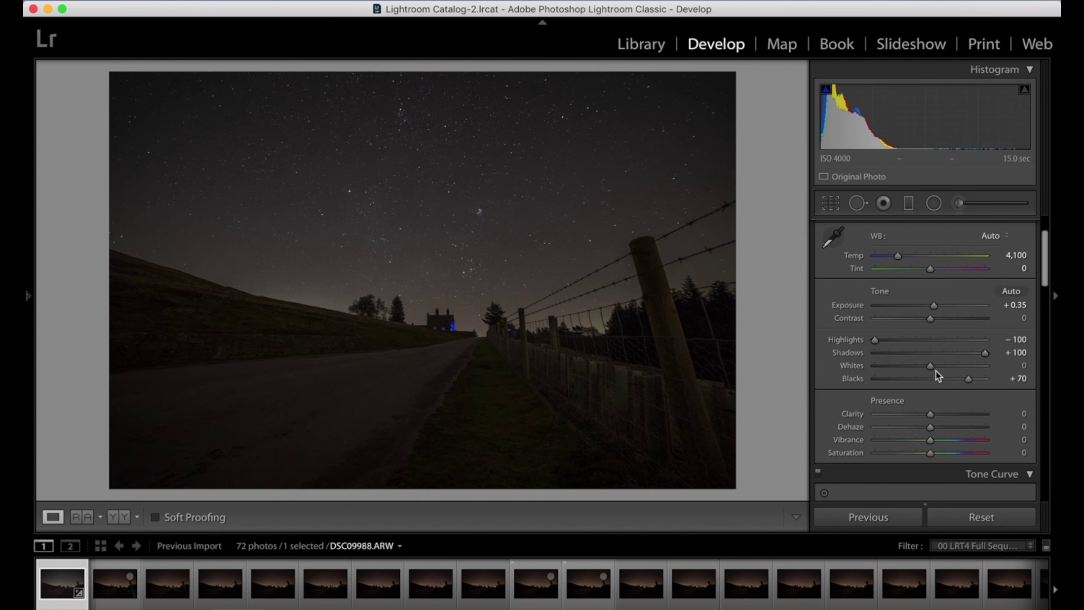
pyautogui.moveTo(935, 370); pyautogui.dragTo(751, 394)
pyautogui.scroll(-2, 948, 337)
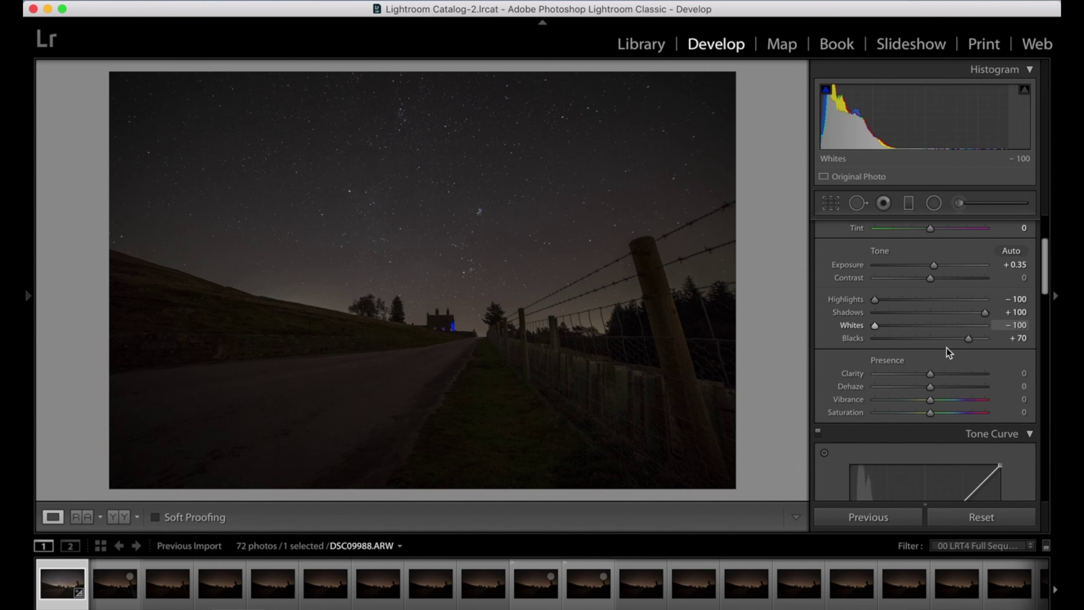
pyautogui.click(944, 373)
pyautogui.scroll(-5, 944, 372)
pyautogui.scroll(-10, 854, 385)
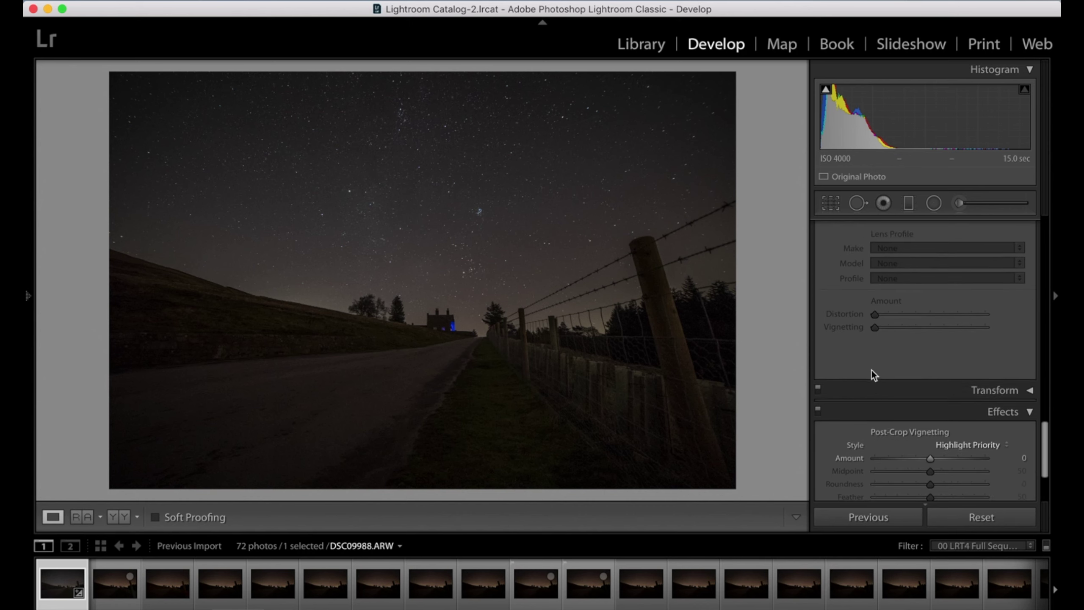
# Enable CA removal and profile corrections with the Samyang 14mm f/2.8 ED AS IF UMC Sony FE profile
pyautogui.scroll(3, 873, 375)
pyautogui.click(879, 294)
pyautogui.click(882, 307)
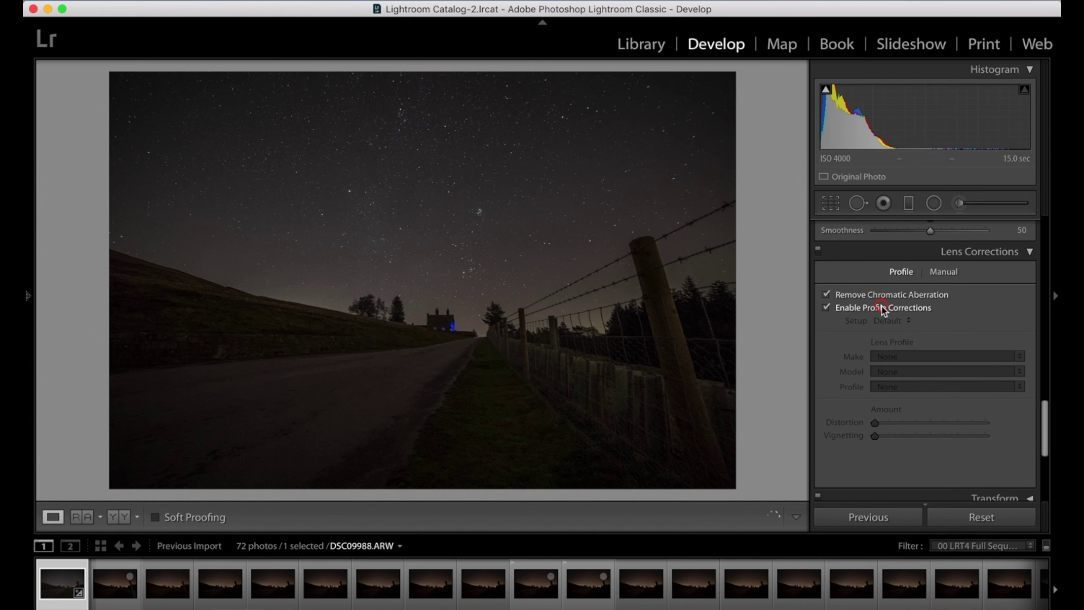
pyautogui.click(899, 358)
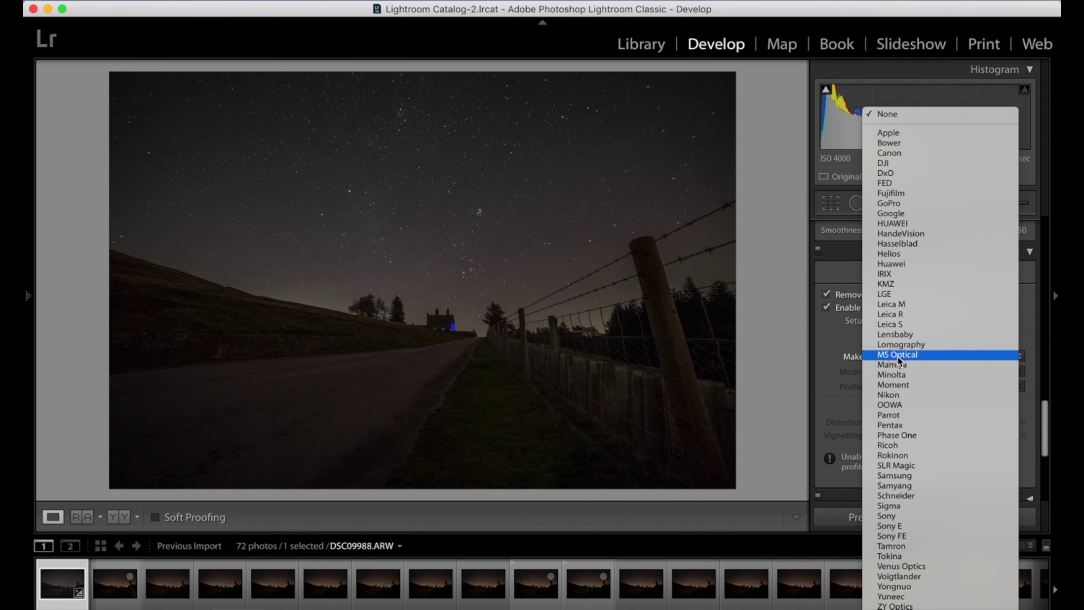
pyautogui.click(899, 486)
pyautogui.click(928, 371)
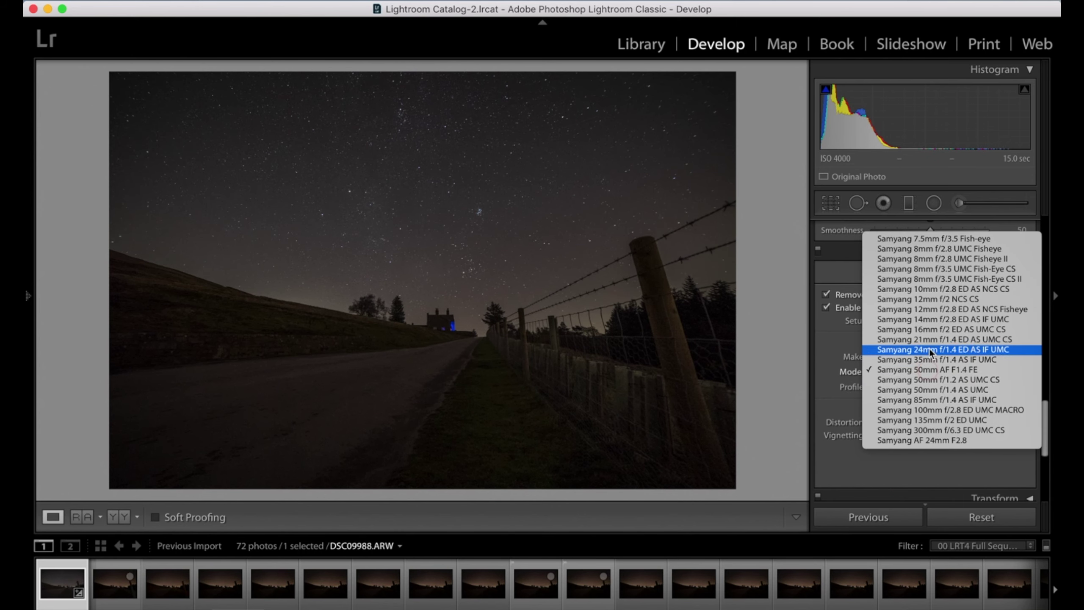
pyautogui.click(939, 319)
pyautogui.click(925, 388)
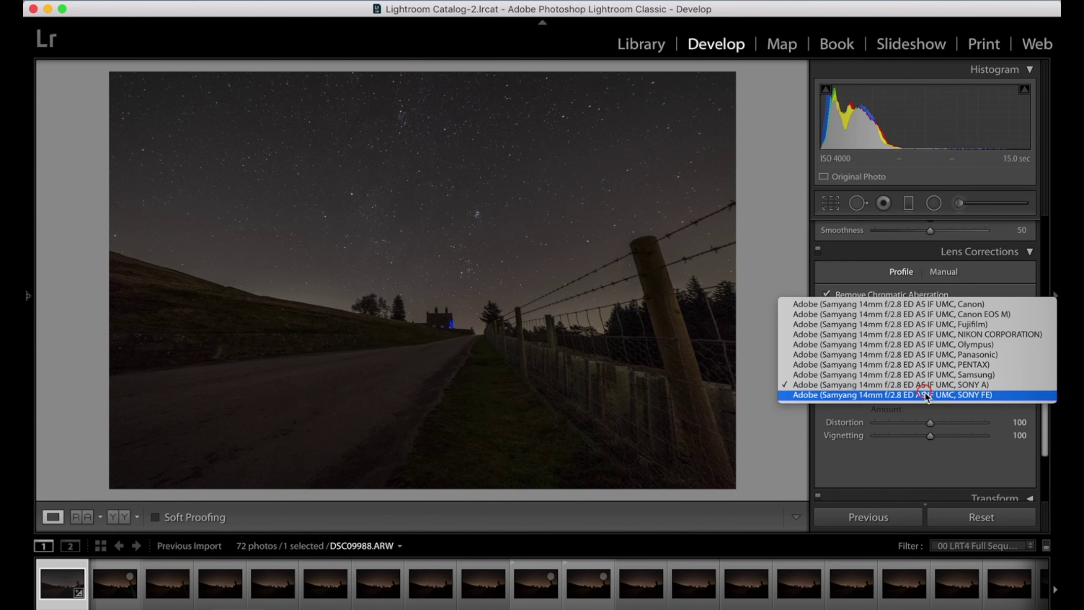
pyautogui.click(925, 393)
pyautogui.scroll(5, 925, 393)
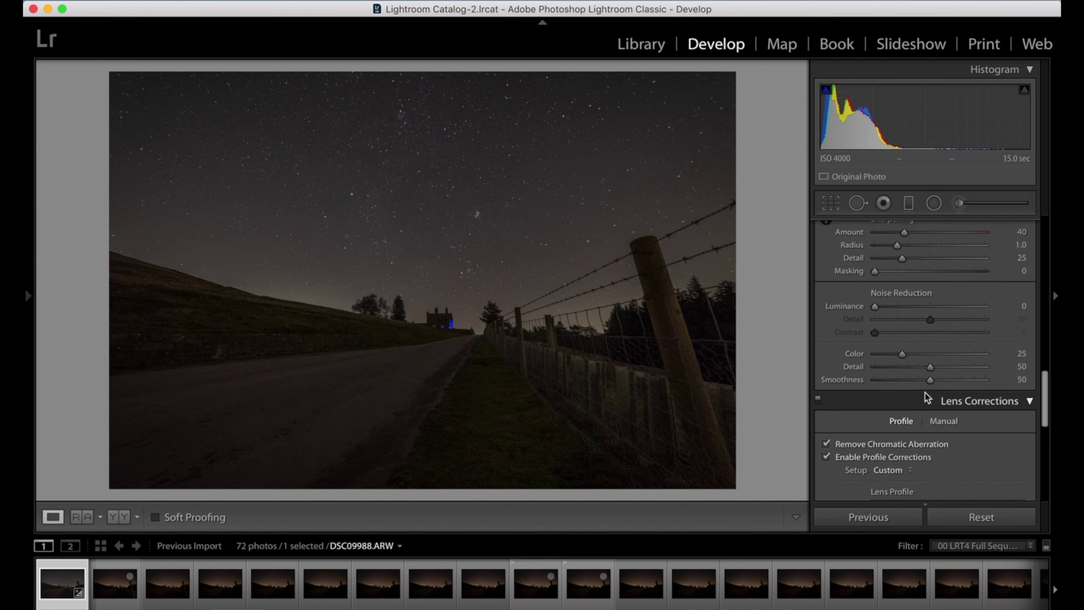
# Build an S-shaped tone curve: raise the black point, lower a shadow point, pull down a highlight point
pyautogui.scroll(-2, 925, 393)
pyautogui.scroll(15, 925, 393)
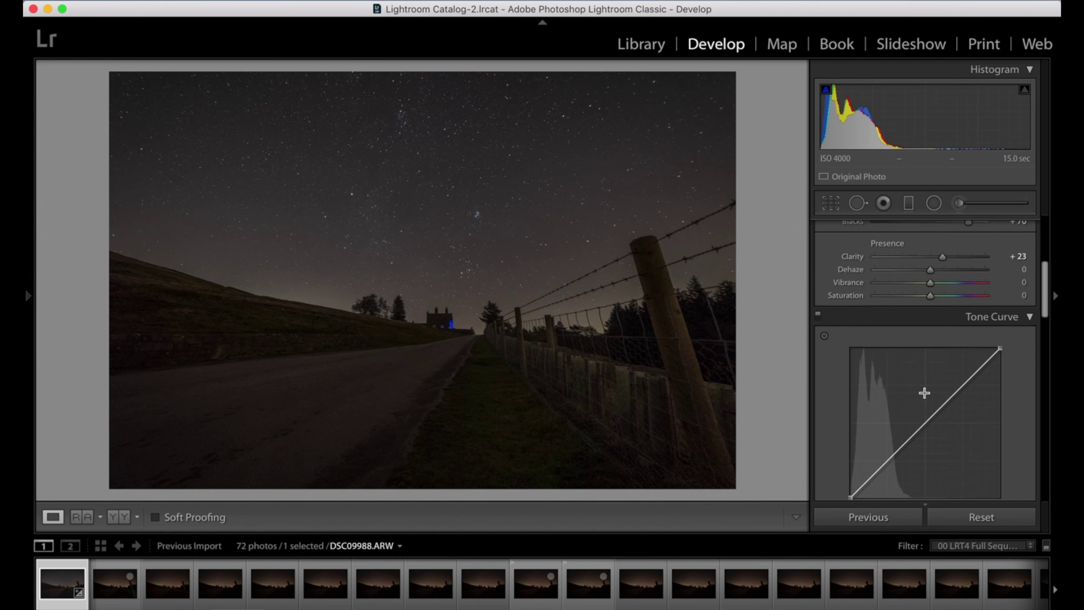
pyautogui.scroll(4, 925, 393)
pyautogui.scroll(-4, 925, 392)
pyautogui.scroll(-2, 903, 450)
pyautogui.moveTo(851, 454); pyautogui.dragTo(850, 446)
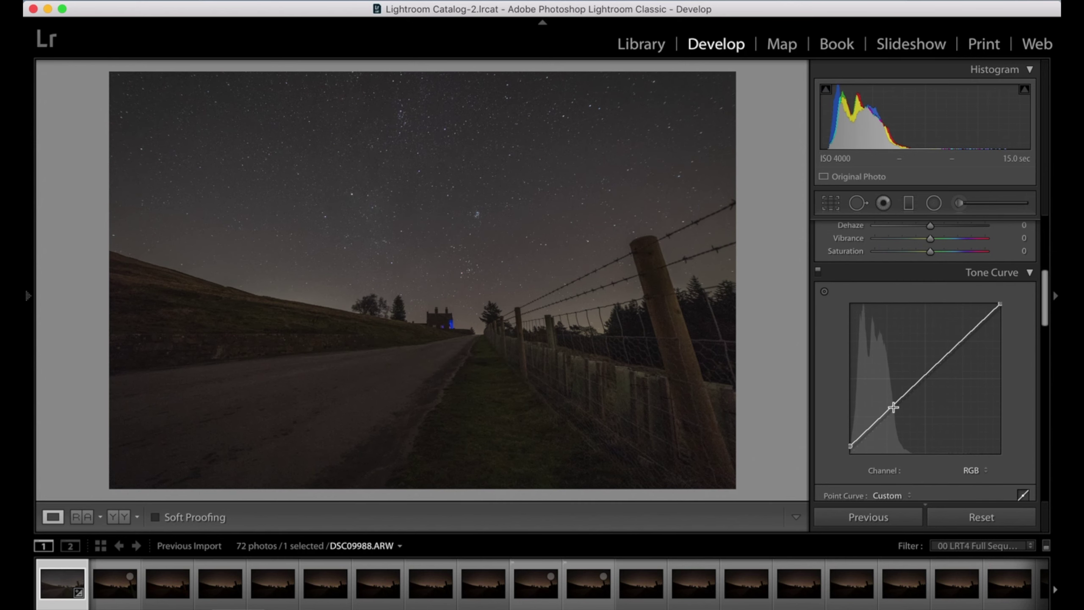
pyautogui.moveTo(884, 415); pyautogui.dragTo(883, 413)
pyautogui.moveTo(852, 449); pyautogui.dragTo(851, 443)
pyautogui.moveTo(964, 342)
pyautogui.mouseDown()
pyautogui.moveTo(977, 354)
pyautogui.moveTo(961, 335)
pyautogui.mouseUp()
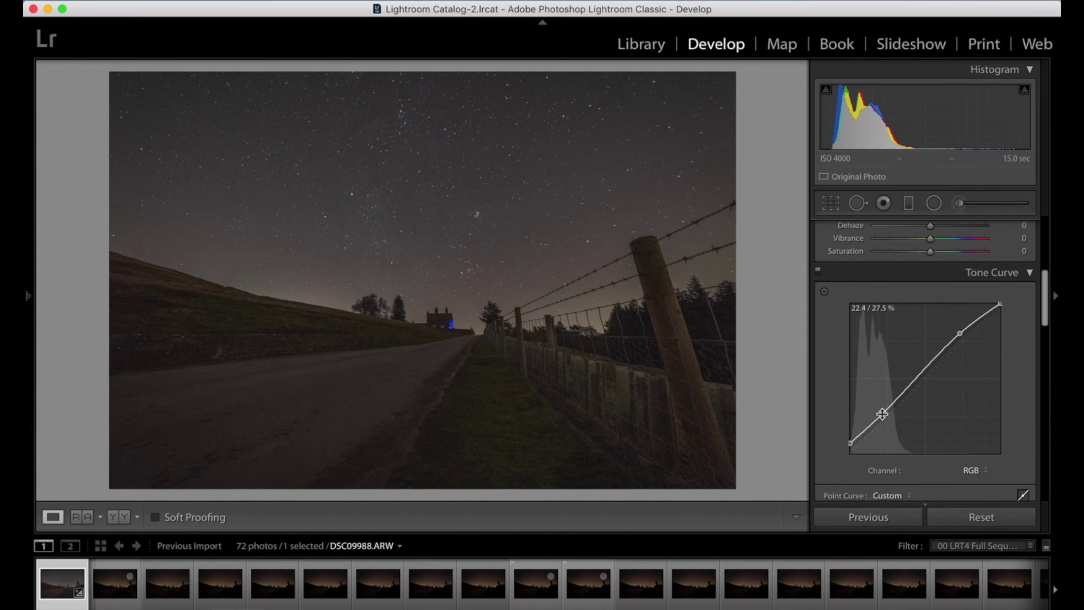
pyautogui.moveTo(886, 417); pyautogui.dragTo(887, 421)
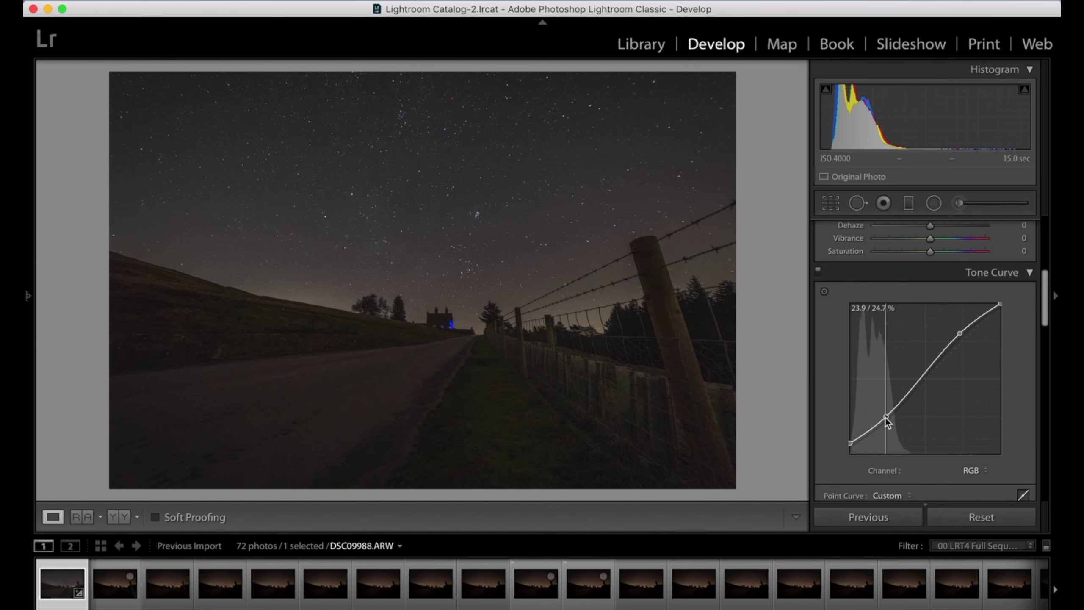
pyautogui.scroll(2, 934, 395)
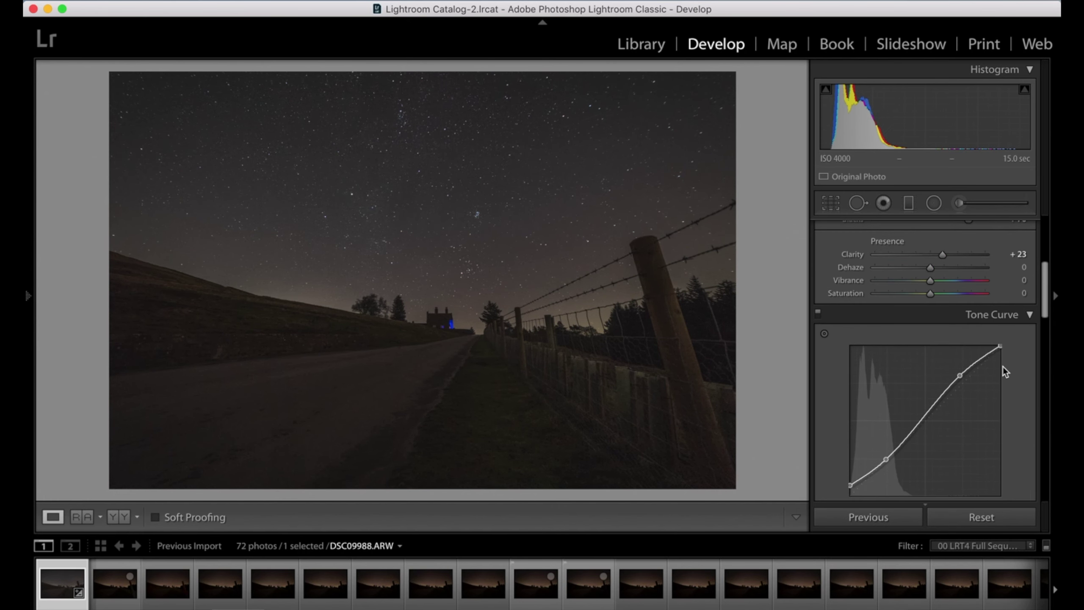
# Set sharpening Masking to 100 and Amount to 79, and add a post-crop vignette of −9
pyautogui.scroll(-12, 961, 371)
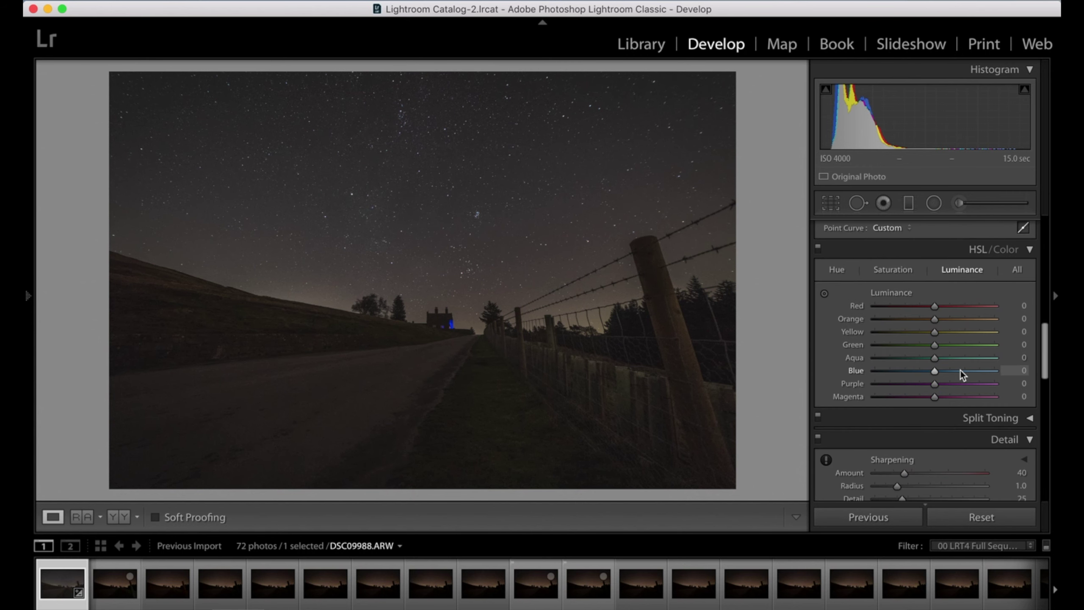
pyautogui.scroll(-9, 961, 370)
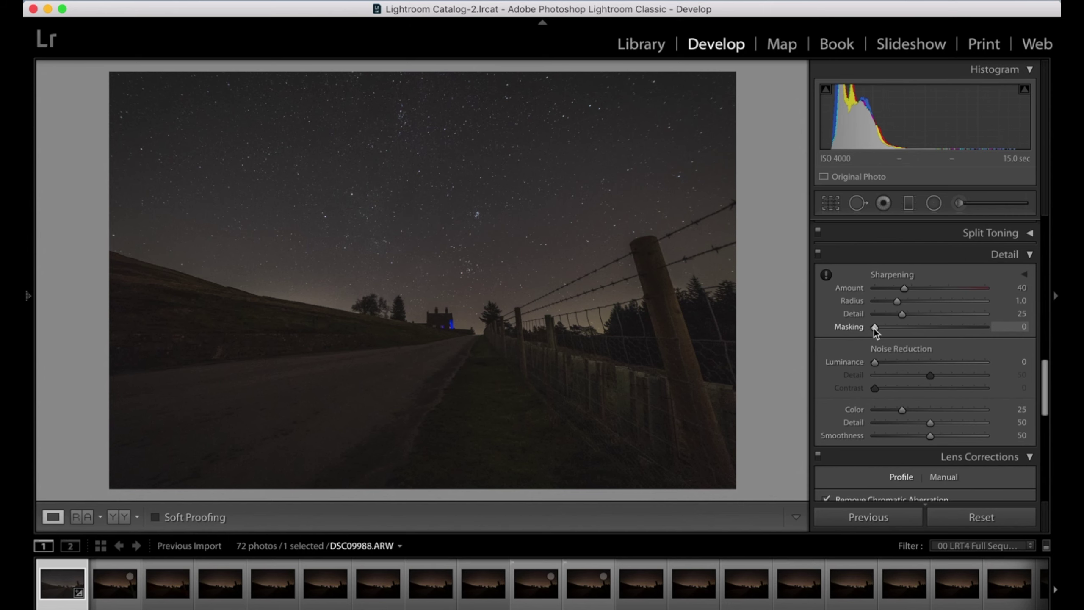
pyautogui.press('alt')
pyautogui.moveTo(875, 327); pyautogui.dragTo(990, 328)
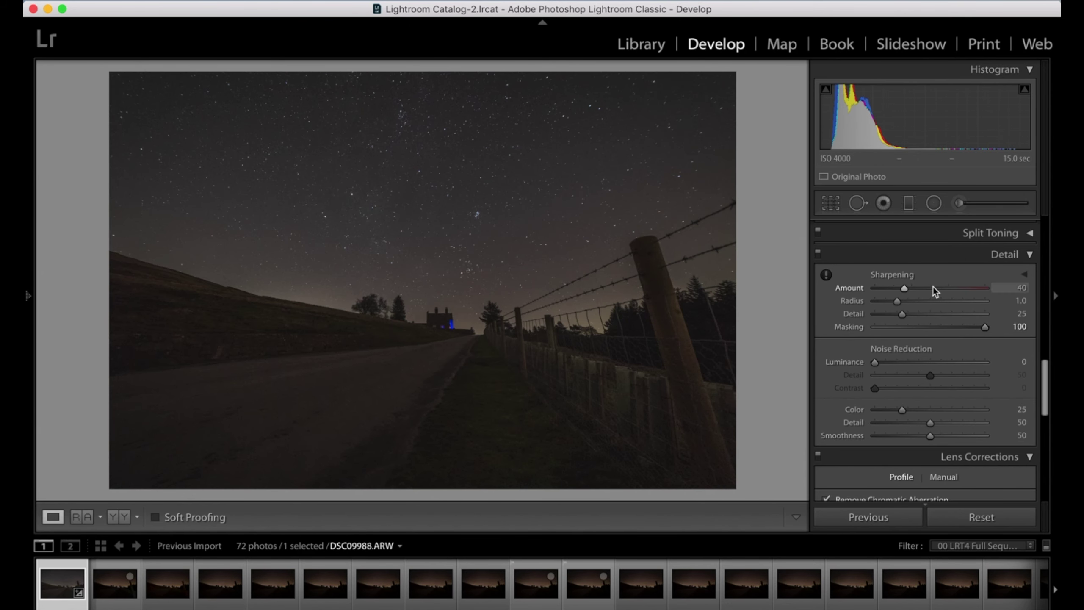
pyautogui.click(933, 287)
pyautogui.scroll(-10, 933, 287)
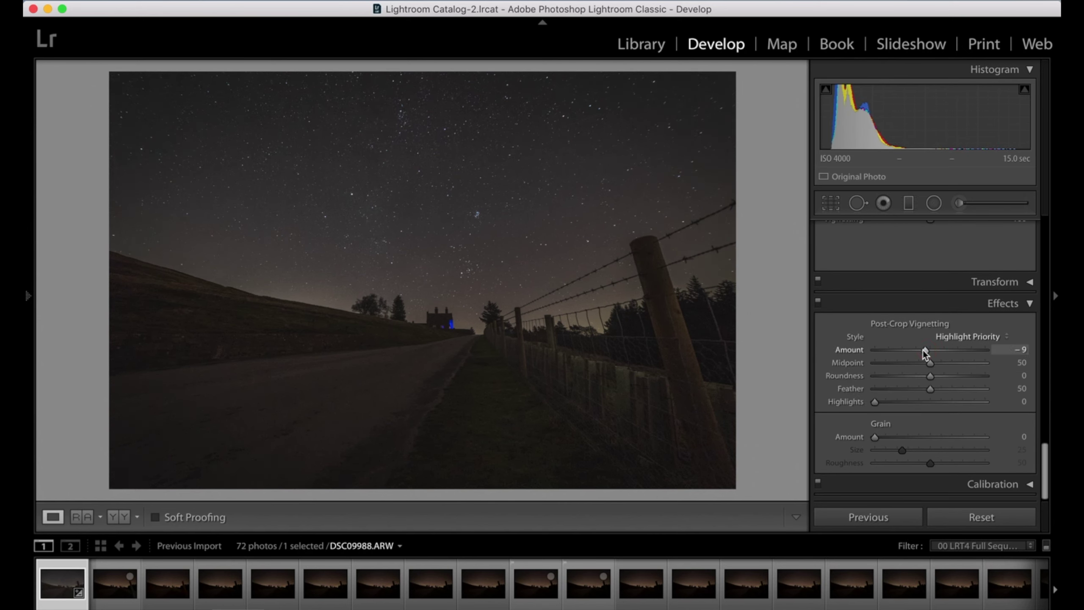
pyautogui.scroll(15, 926, 350)
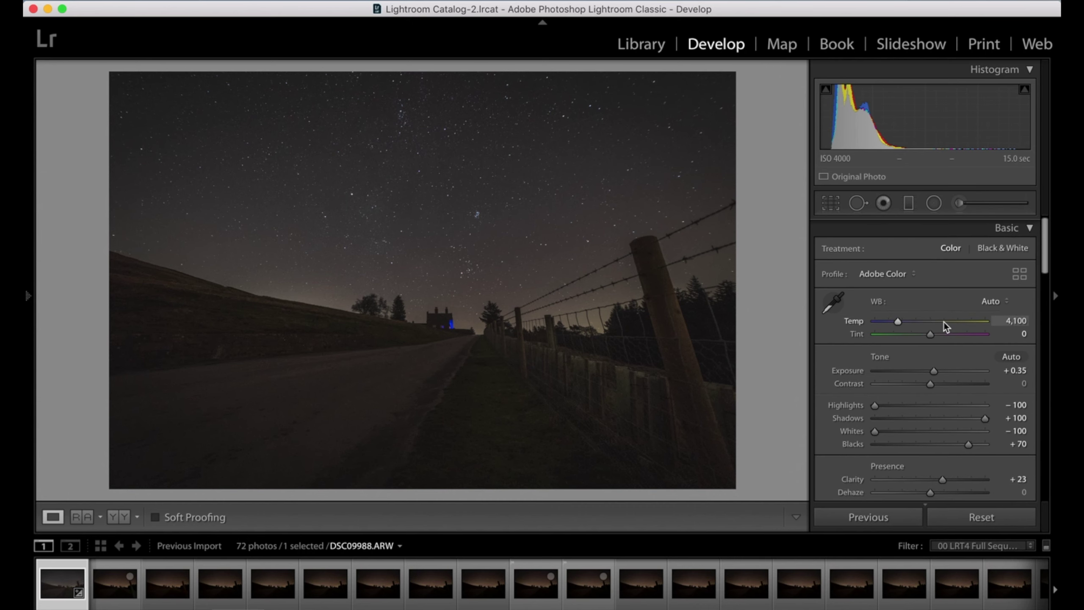
# Add a graduated filter over the horizon and road with Blacks −6, Clarity 100, Dehaze 14, Saturation −15
pyautogui.click(908, 203)
pyautogui.moveTo(454, 282); pyautogui.dragTo(454, 363)
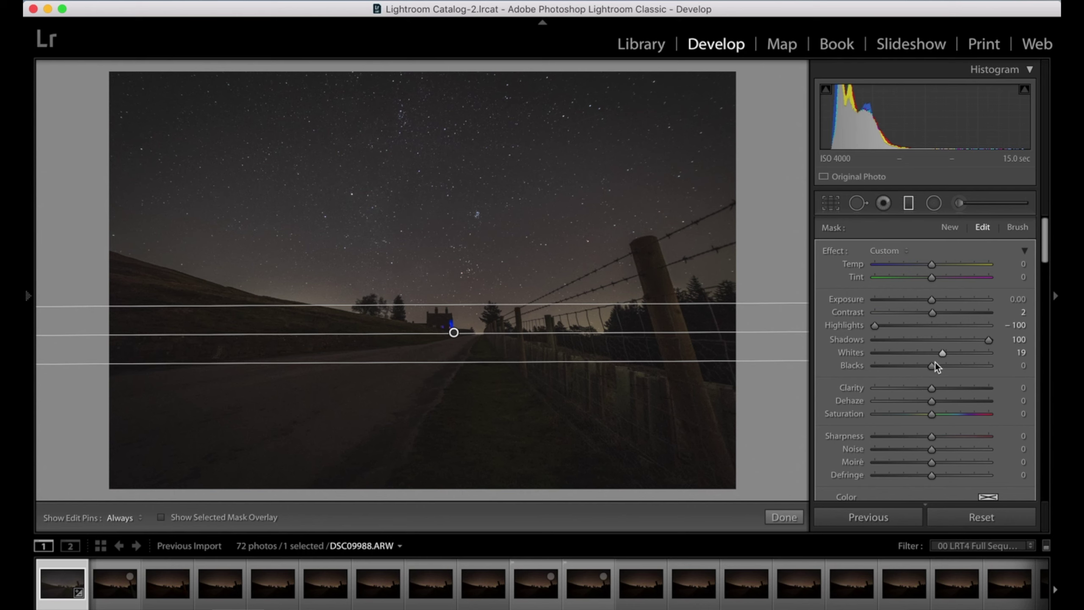
pyautogui.moveTo(936, 363); pyautogui.dragTo(974, 387)
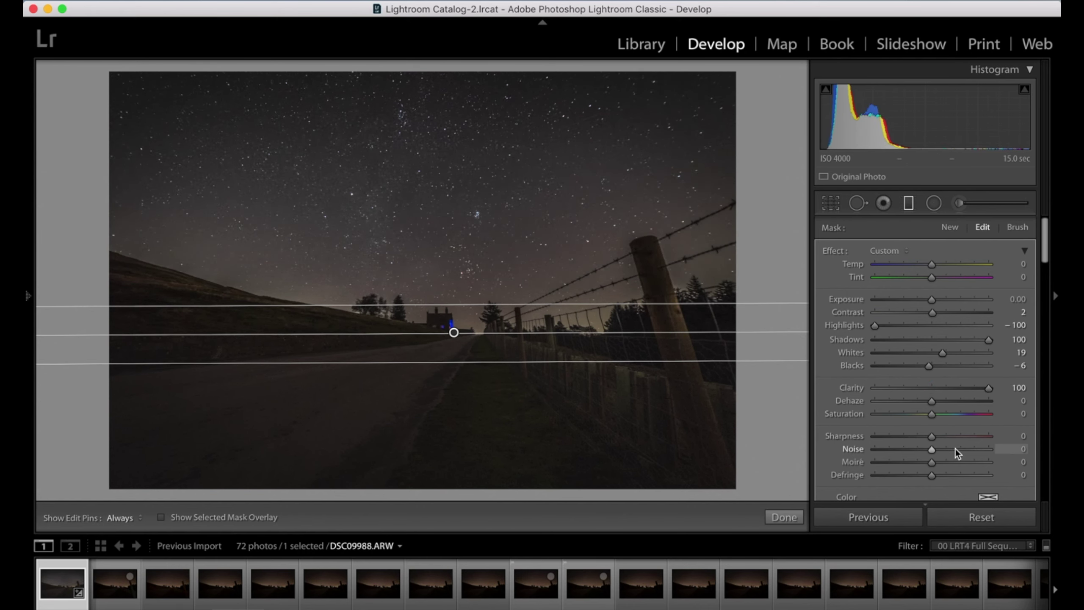
pyautogui.click(931, 401)
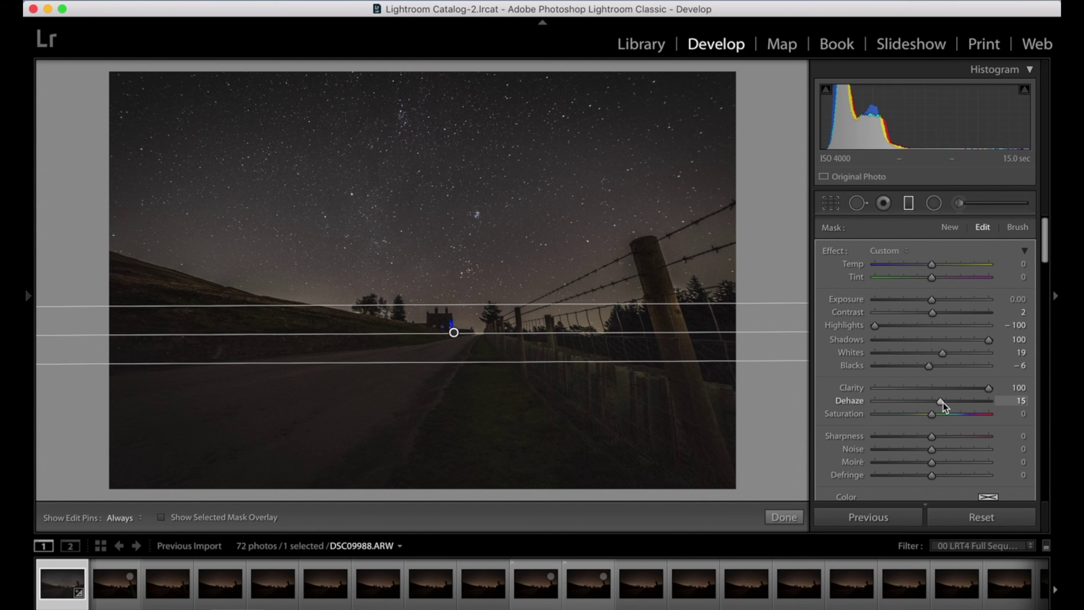
pyautogui.moveTo(943, 402); pyautogui.dragTo(915, 418)
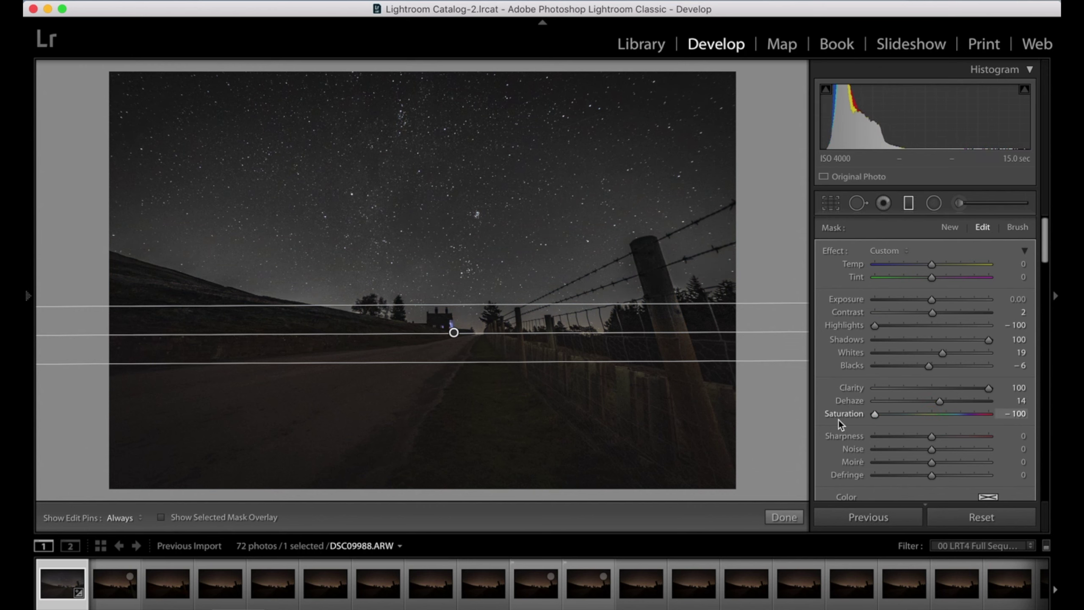
pyautogui.moveTo(840, 420); pyautogui.dragTo(903, 413)
pyautogui.moveTo(468, 361); pyautogui.dragTo(463, 383)
# Set Orange and Yellow luminance to −100 and desaturate them to Orange −100, Yellow −96
pyautogui.press('m')
pyautogui.scroll(-5, 932, 309)
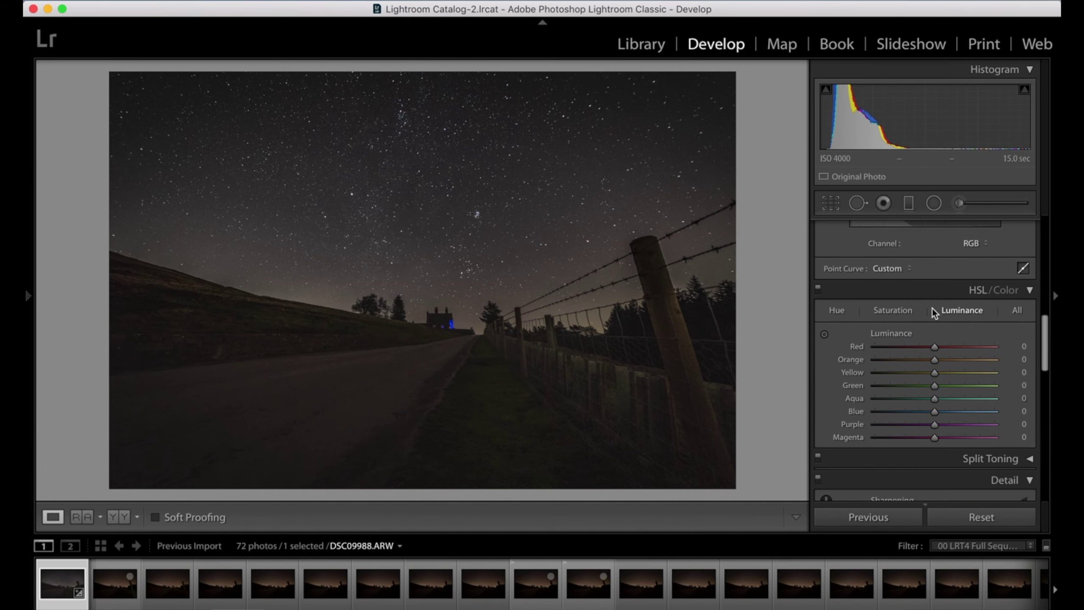
pyautogui.moveTo(934, 360); pyautogui.dragTo(840, 358)
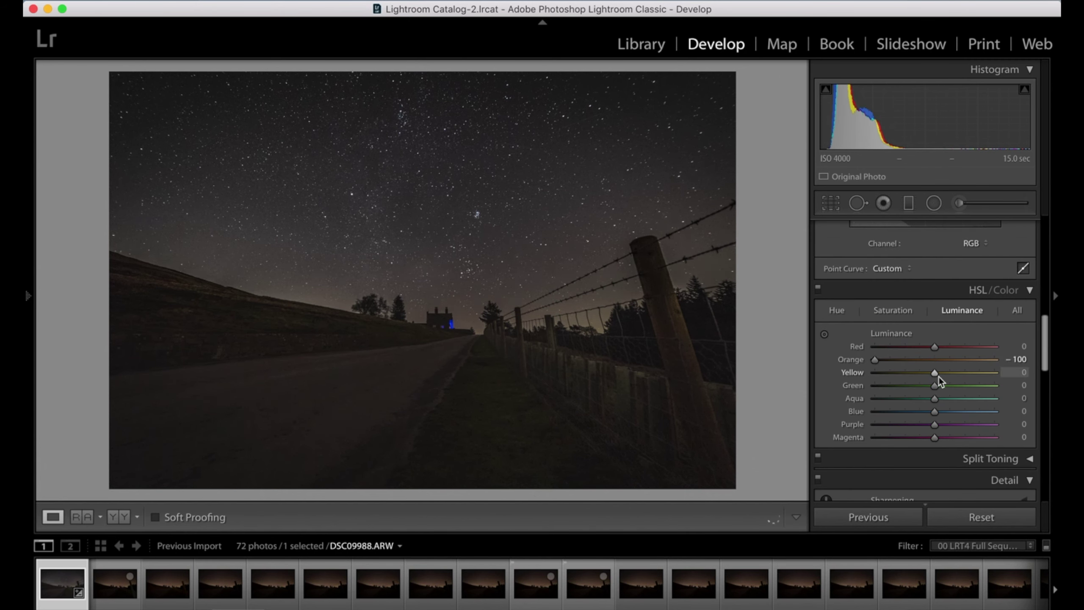
pyautogui.moveTo(935, 372); pyautogui.dragTo(830, 378)
pyautogui.click(892, 310)
pyautogui.moveTo(935, 359); pyautogui.dragTo(871, 373)
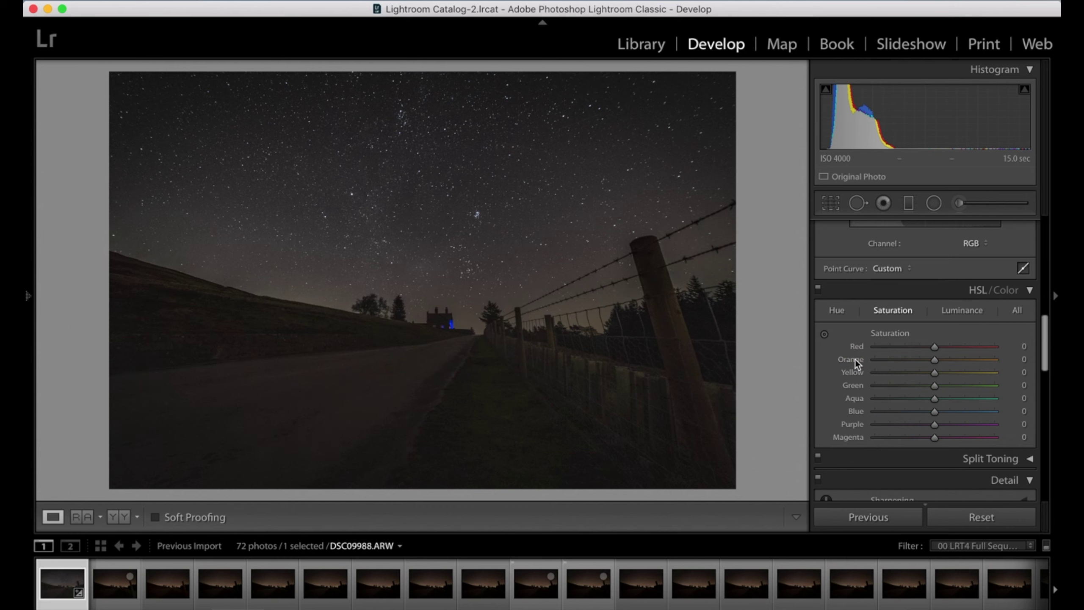
# Set luminance noise reduction to 21
pyautogui.scroll(-6, 970, 370)
pyautogui.moveTo(875, 338); pyautogui.dragTo(886, 339)
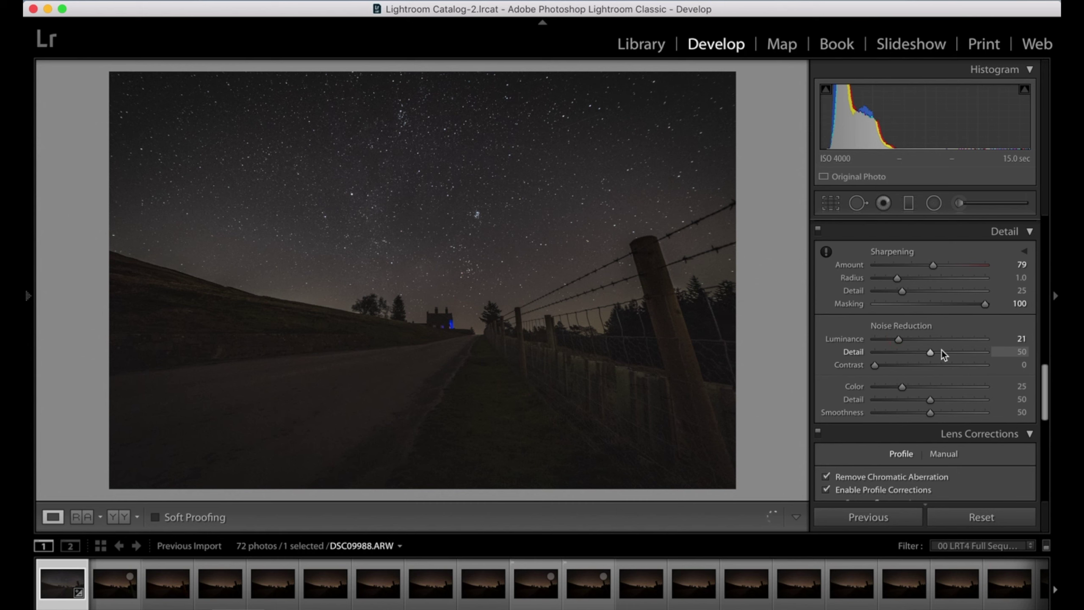
pyautogui.scroll(10, 942, 353)
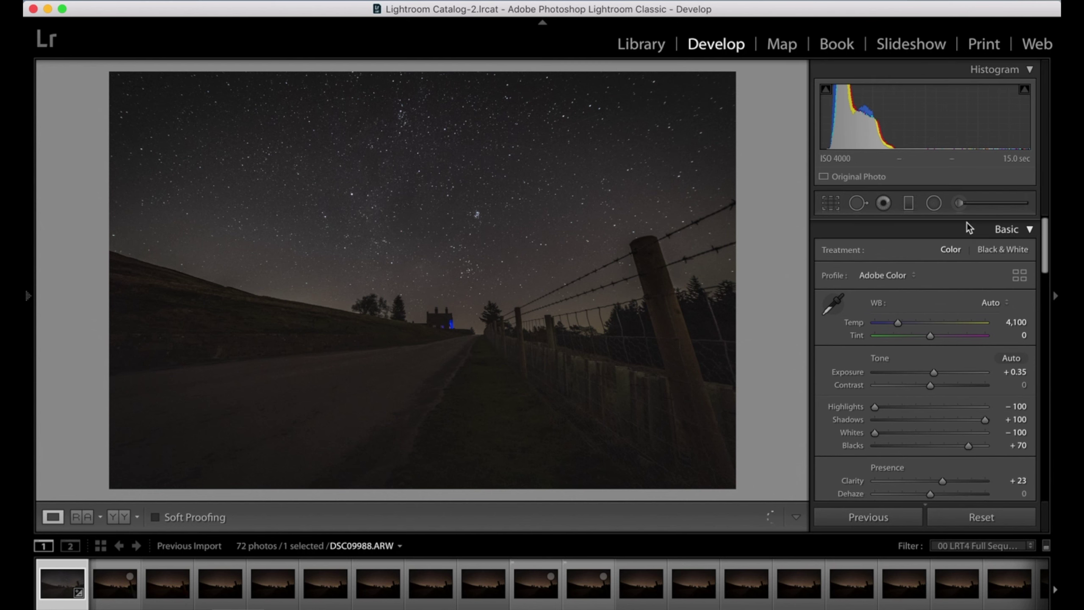
# Add a radial filter over the distant house with Exposure 0.43, Highlights 24 and Shadows 100
pyautogui.click(933, 204)
pyautogui.click(369, 247)
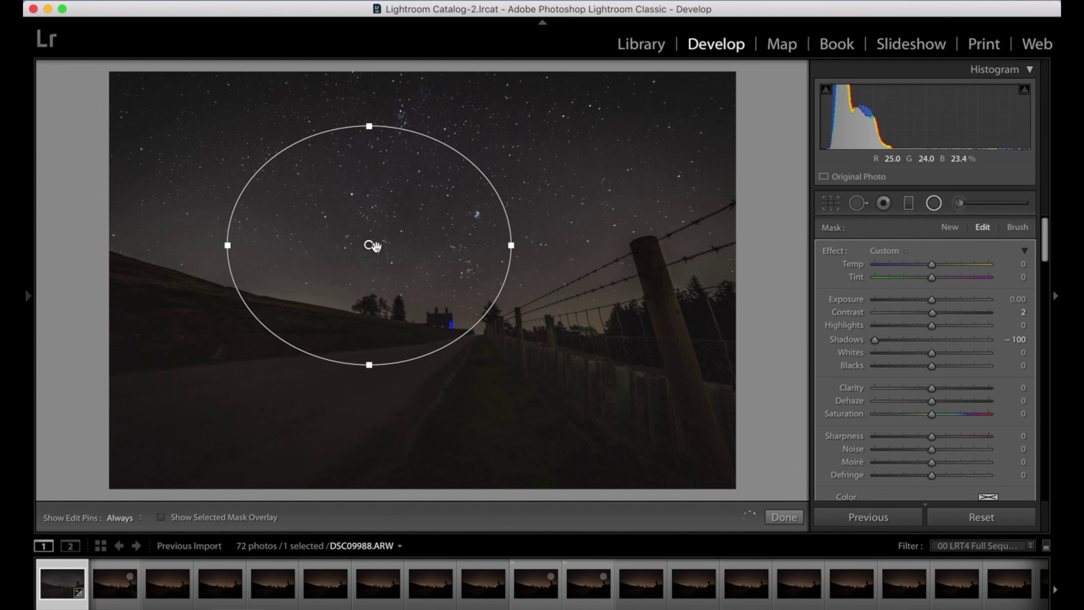
pyautogui.moveTo(369, 246); pyautogui.dragTo(438, 323)
pyautogui.doubleClick(847, 339)
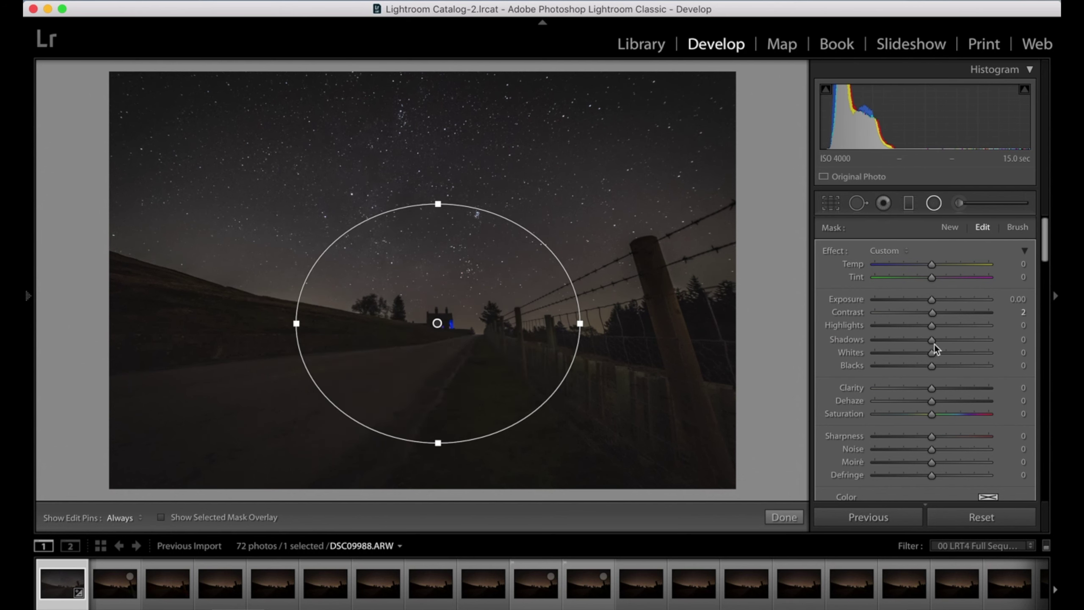
pyautogui.moveTo(933, 324); pyautogui.dragTo(977, 325)
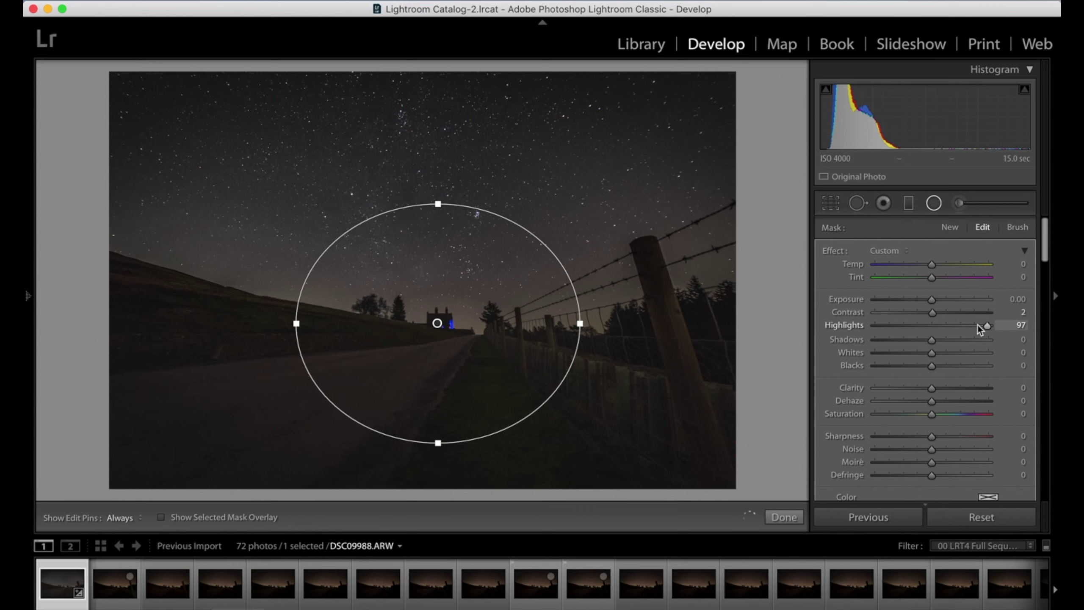
pyautogui.click(952, 324)
pyautogui.moveTo(931, 340); pyautogui.dragTo(1007, 341)
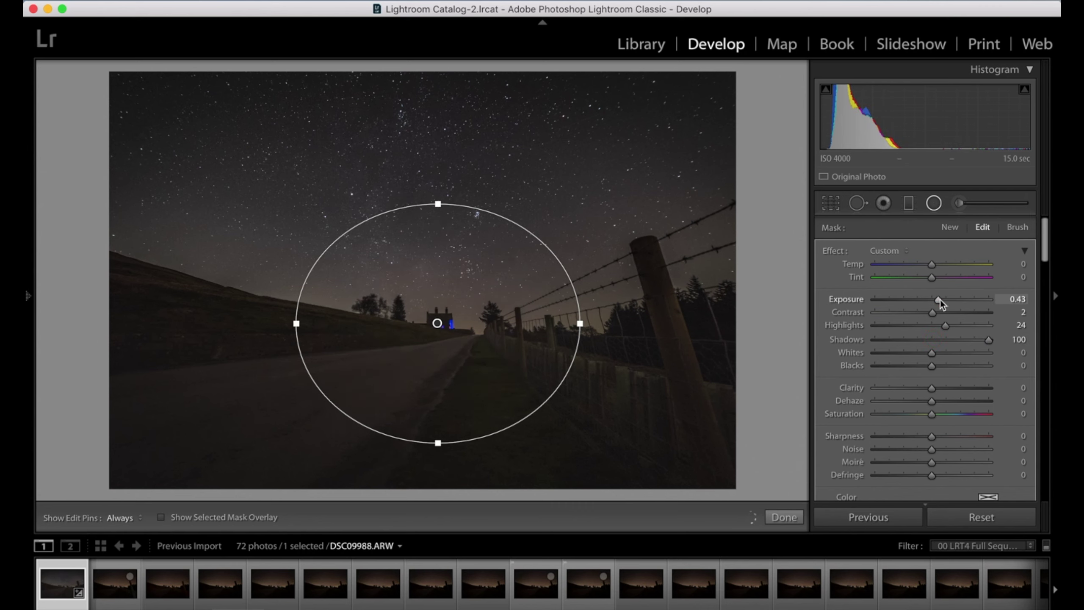
pyautogui.click(783, 517)
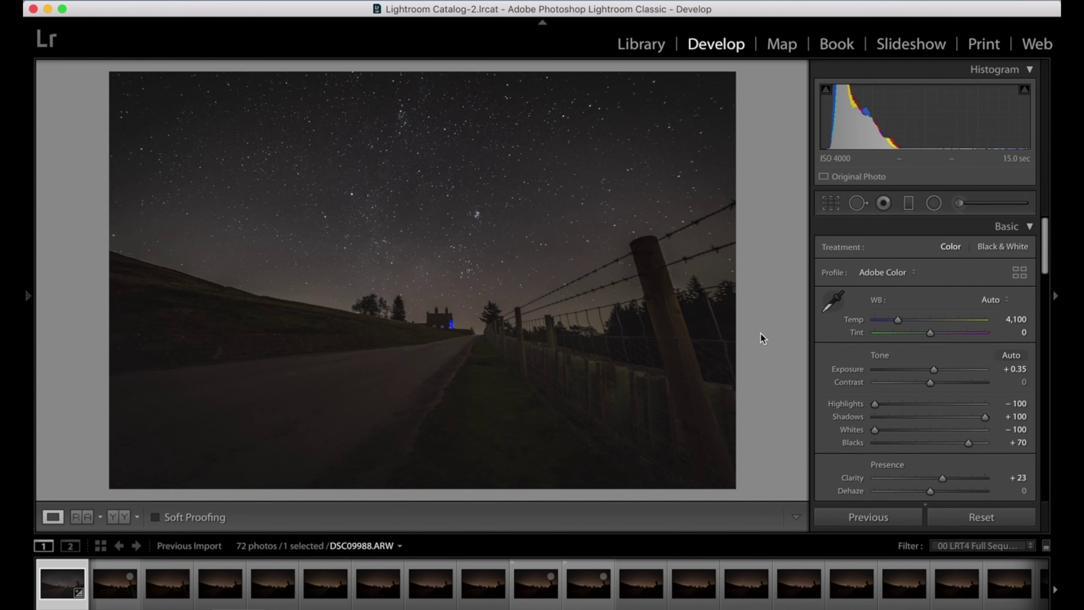
# Add a second radial filter covering the whole frame that deepens Blacks to −10
pyautogui.click(934, 203)
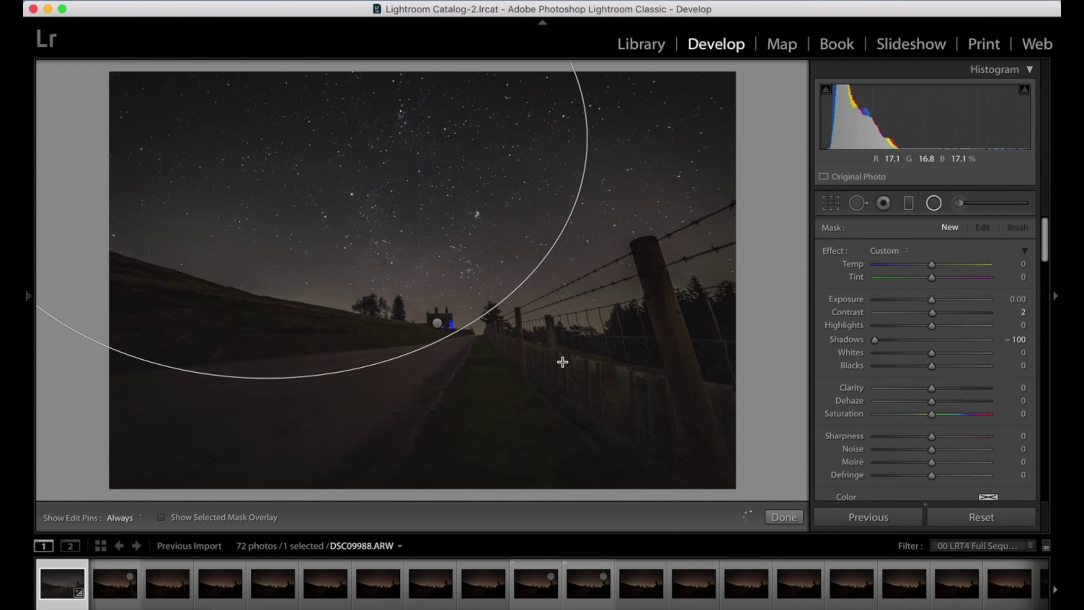
pyautogui.keyDown('super'); pyautogui.doubleClick(467, 297); pyautogui.keyUp('super')
pyautogui.scroll(-5, 869, 344)
pyautogui.scroll(5, 930, 356)
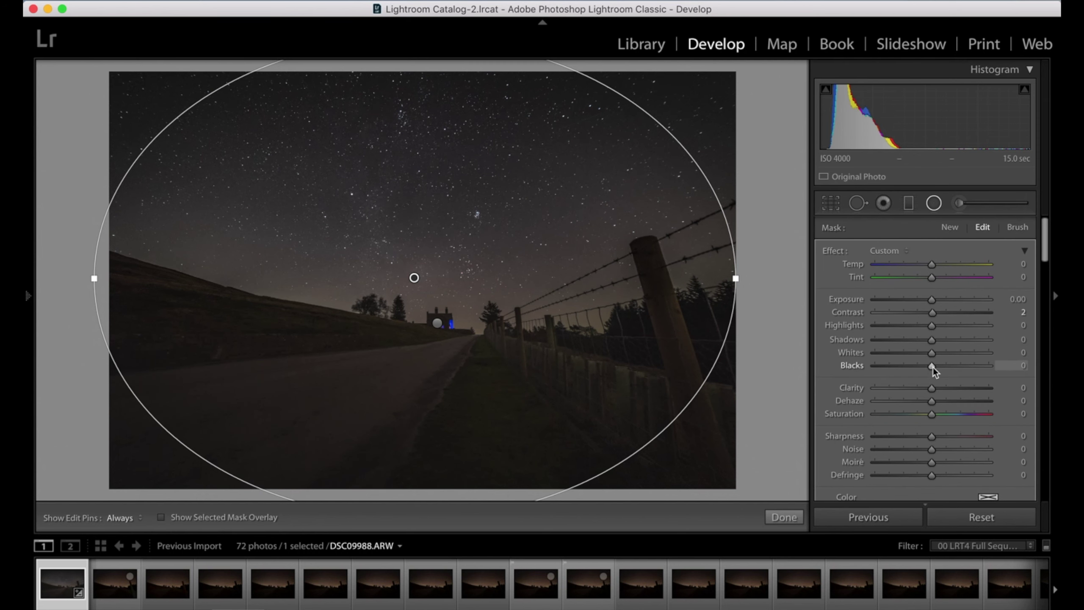
pyautogui.moveTo(932, 366); pyautogui.dragTo(922, 340)
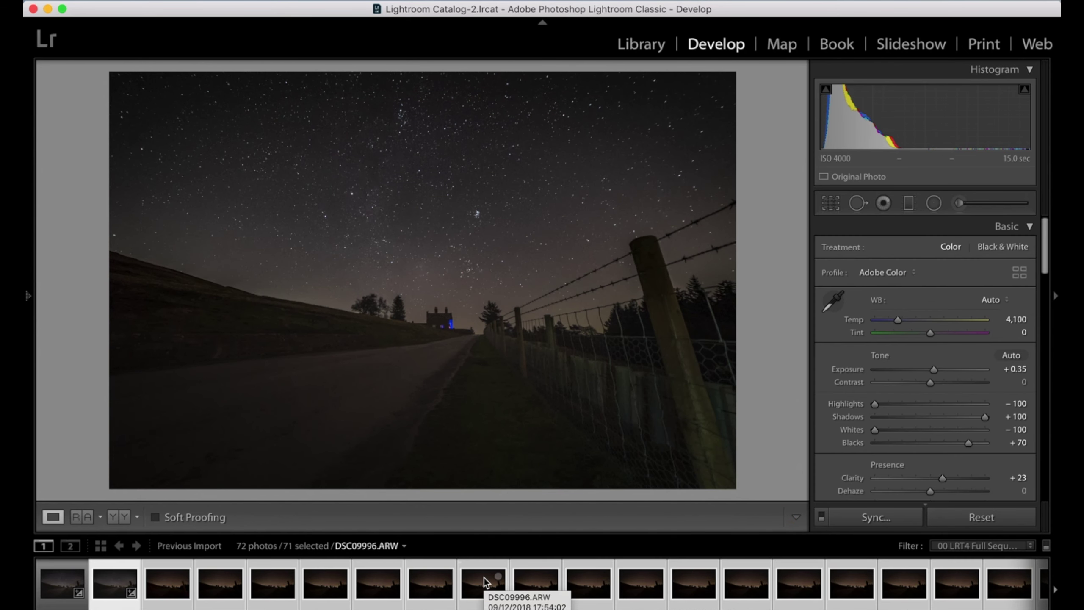
# Synchronize the first frame's settings to the other 71 photos, then view DSC09990.ARW to check
pyautogui.click(881, 517)
pyautogui.click(683, 403)
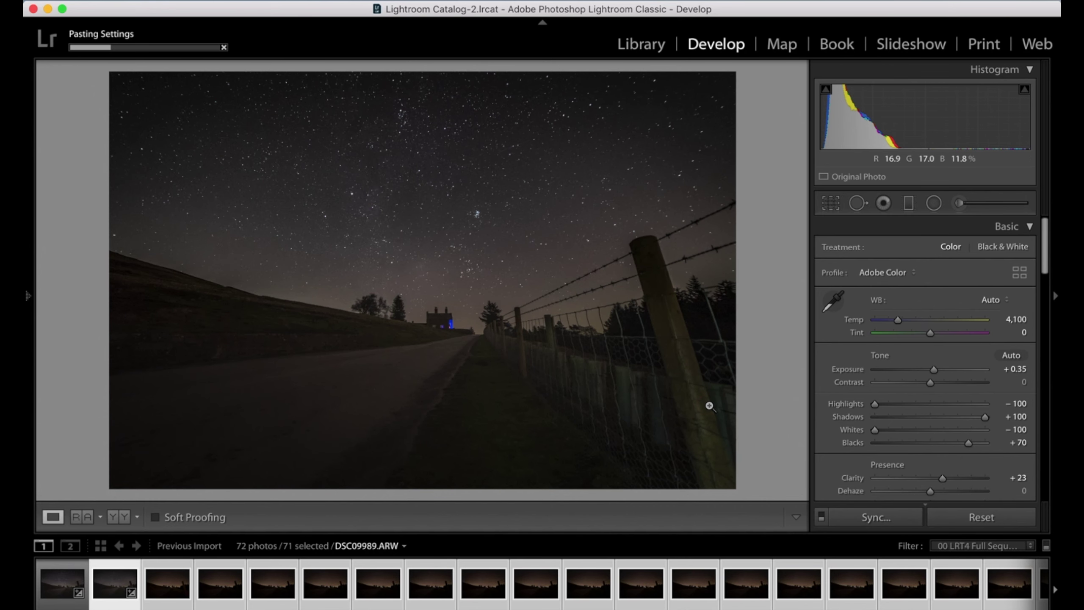
pyautogui.click(172, 579)
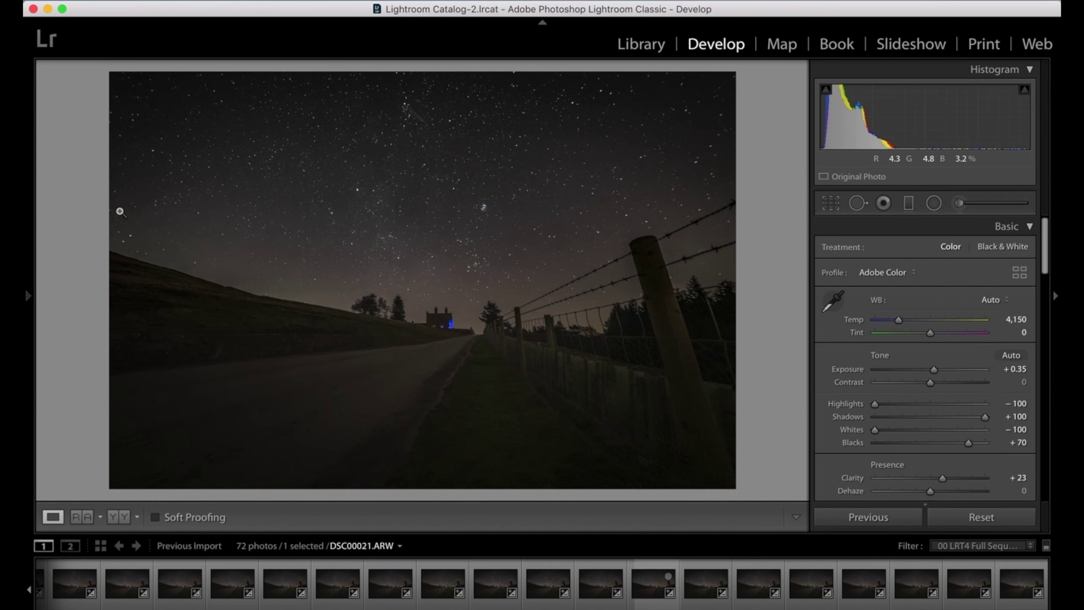
# Create a new folder named 'Star Trail' on the Desktop
pyautogui.moveTo(211, 598)
pyautogui.click(83, 599)
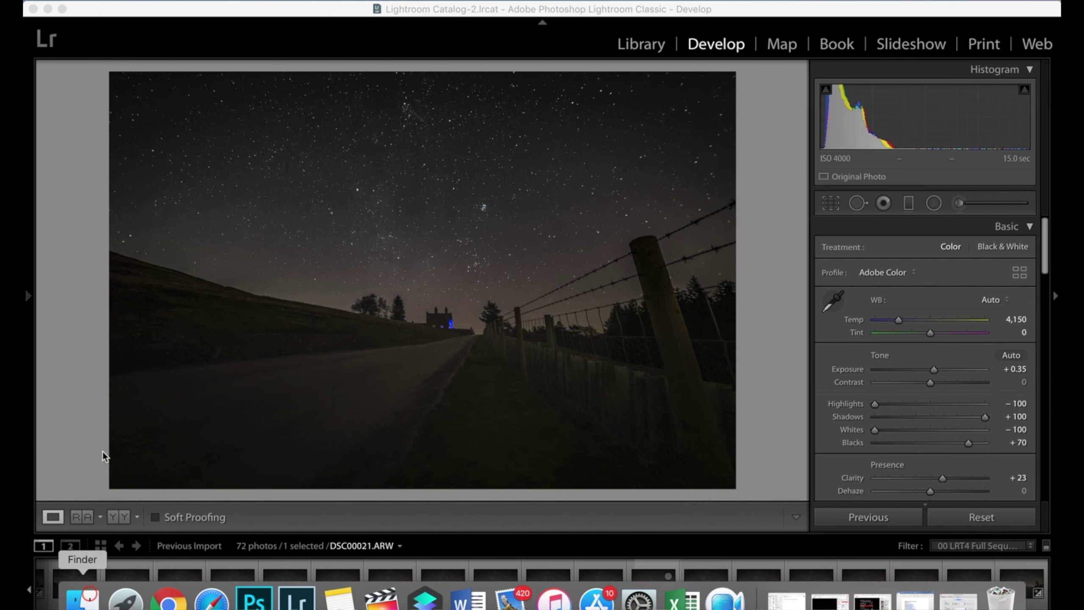
pyautogui.click(538, 277)
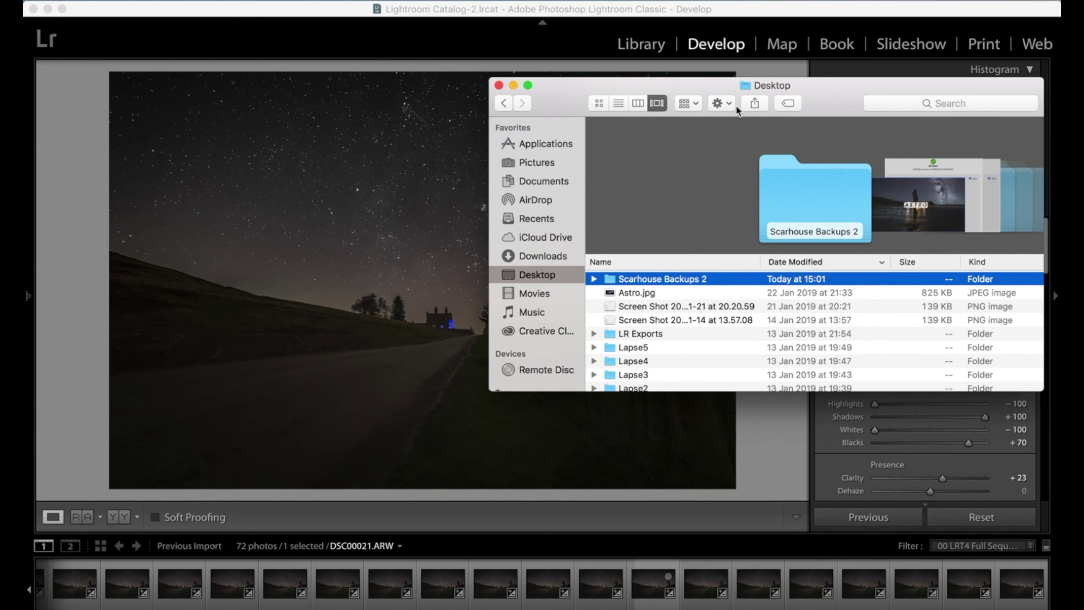
pyautogui.click(721, 103)
pyautogui.click(739, 113)
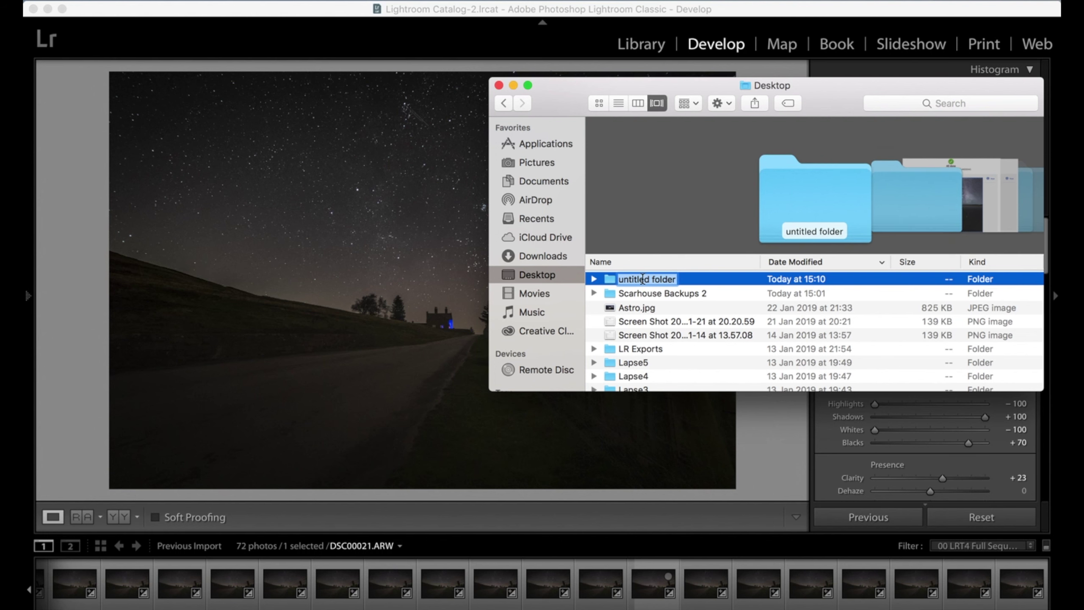
pyautogui.write('Star Trail')
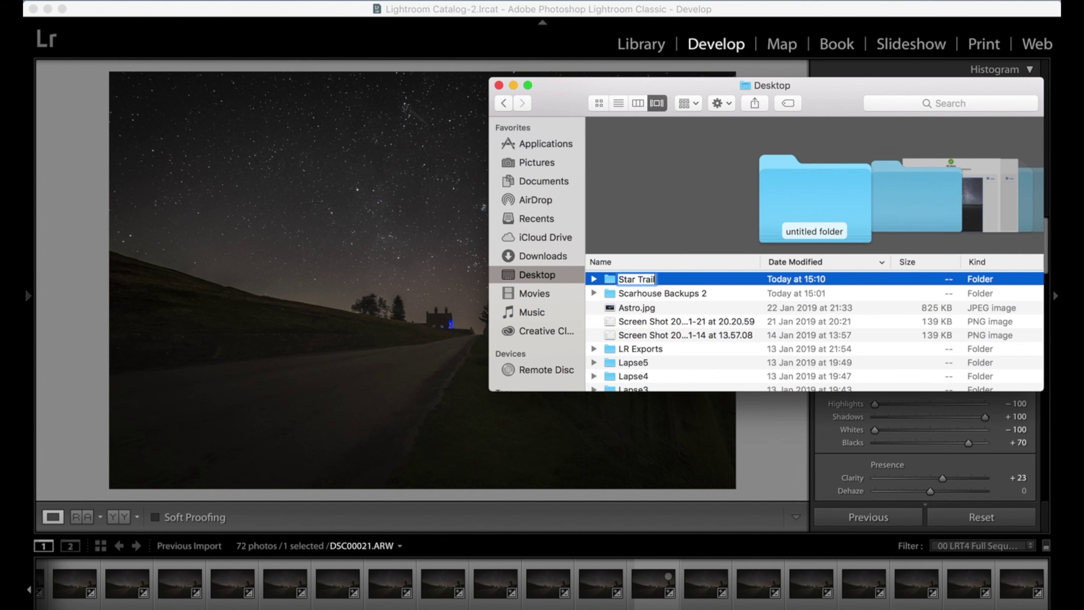
pyautogui.press('Return')
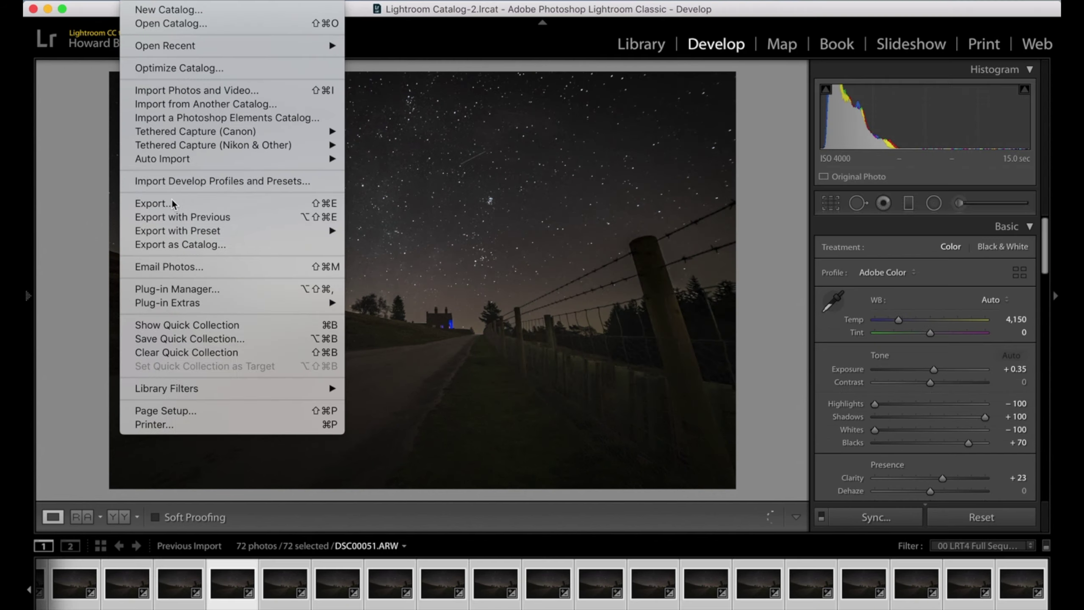
# Export the 72 photos into the Star Trail folder, then launch StarStaX
pyautogui.click(173, 201)
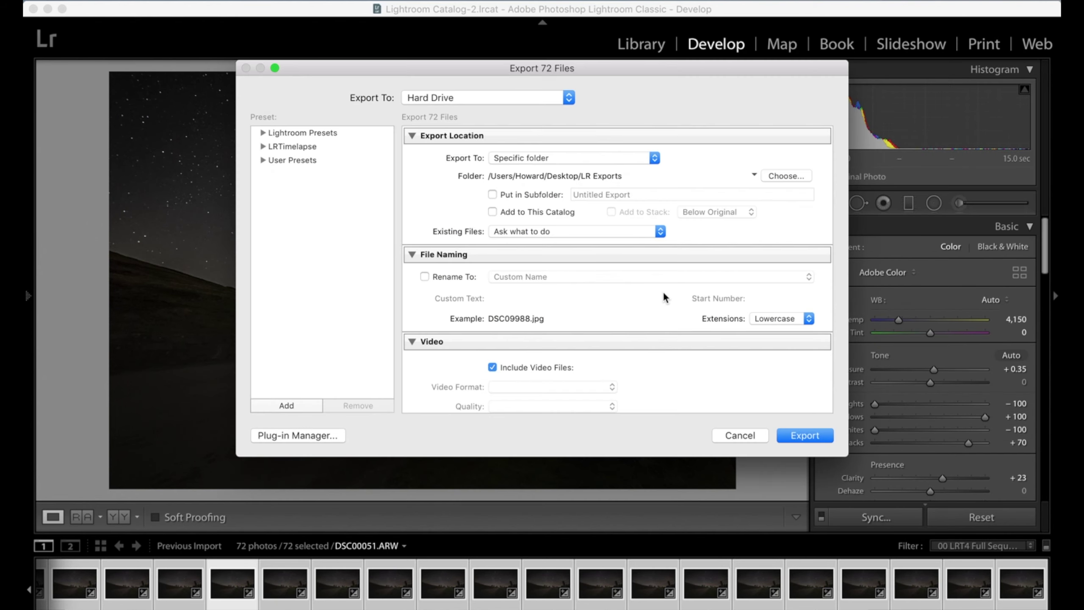
pyautogui.click(787, 176)
pyautogui.click(330, 243)
pyautogui.doubleClick(457, 129)
pyautogui.click(765, 385)
pyautogui.scroll(-5, 662, 274)
pyautogui.scroll(-5, 662, 275)
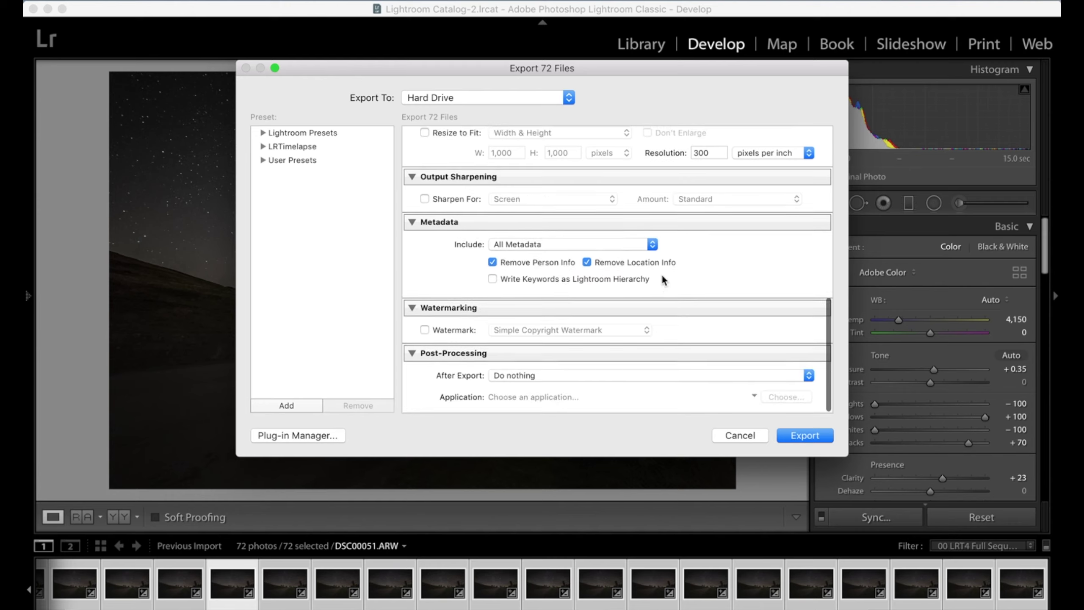
pyautogui.click(811, 436)
pyautogui.press('F4')
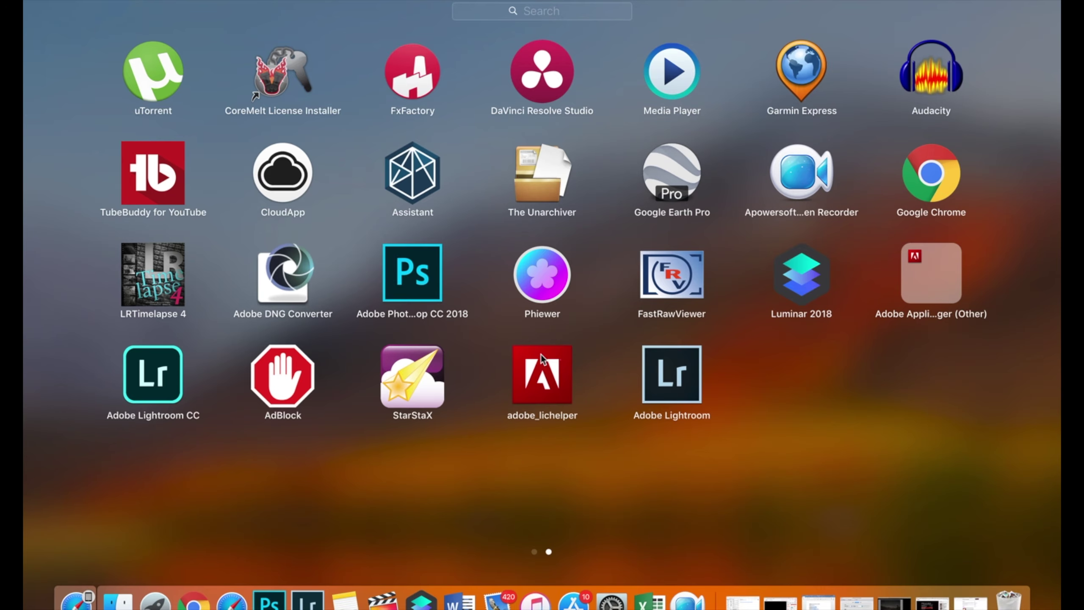
pyautogui.click(441, 382)
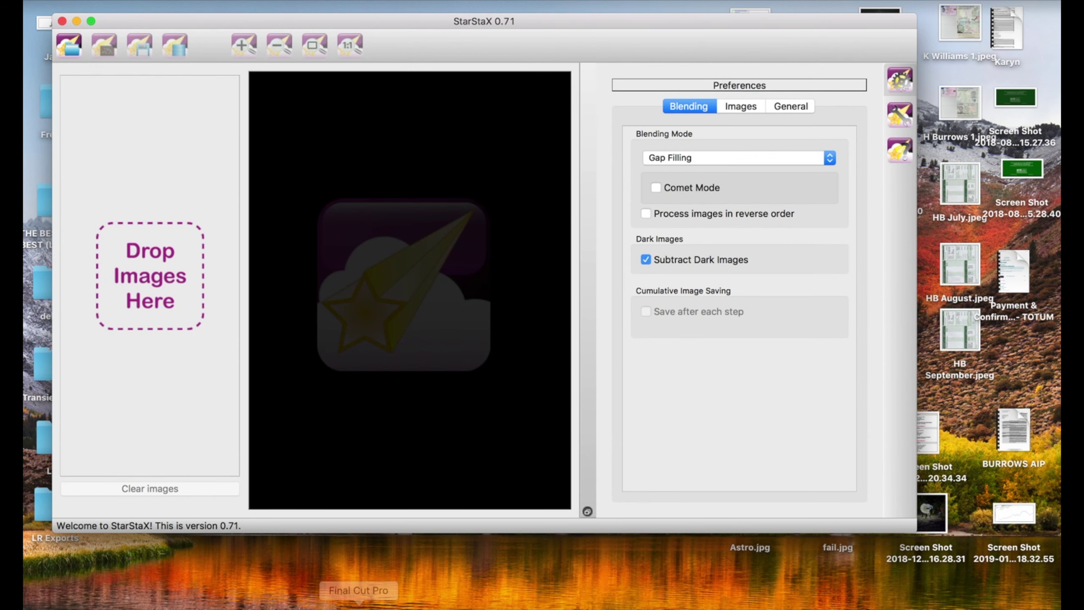
# Drag the exported JPEGs from the Star Trail folder into StarStaX's input list
pyautogui.click(123, 577)
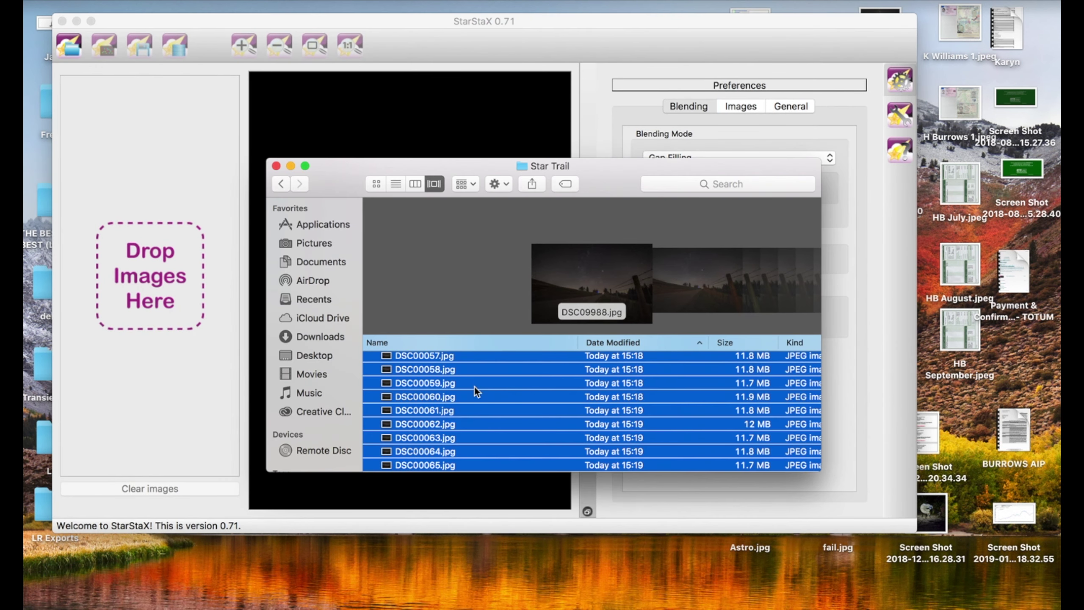
pyautogui.scroll(-5, 475, 380)
pyautogui.moveTo(475, 377); pyautogui.dragTo(169, 320)
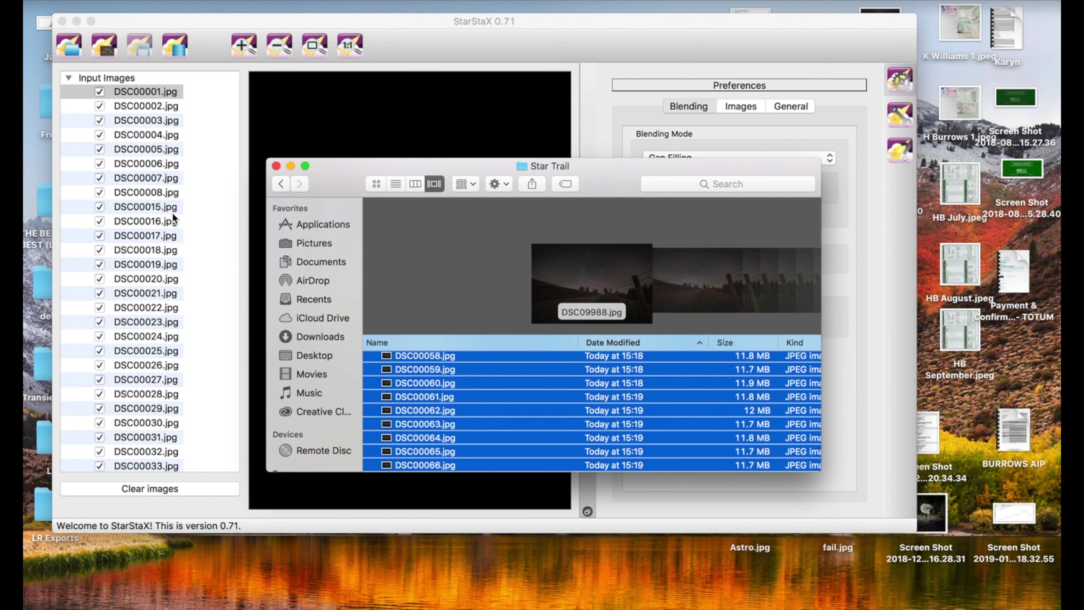
pyautogui.click(598, 77)
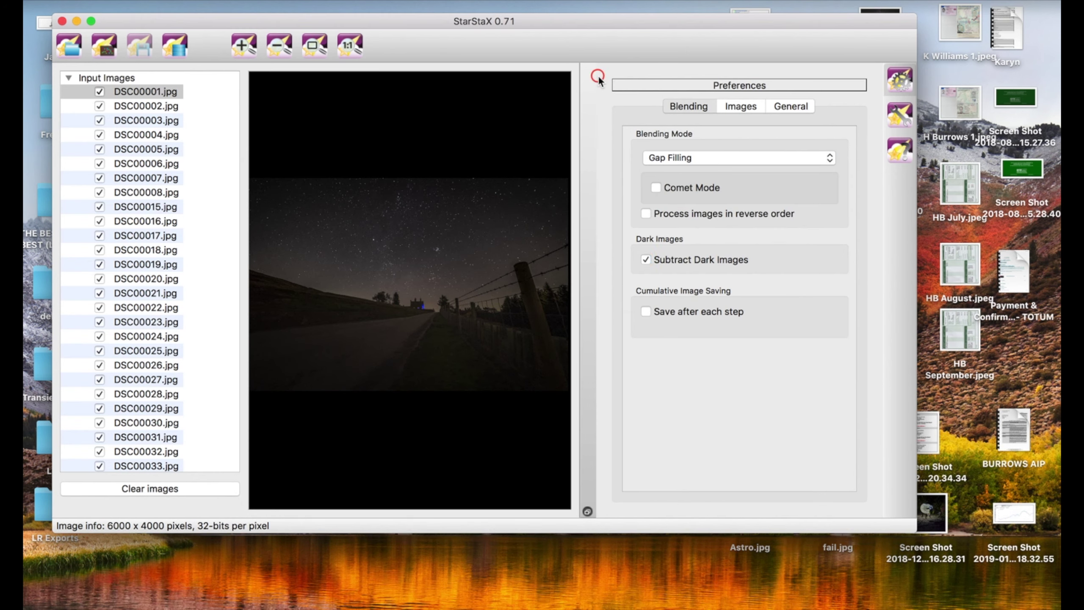
# Set StarStaX's blending mode to Lighten and turn on Comet Mode
pyautogui.click(714, 158)
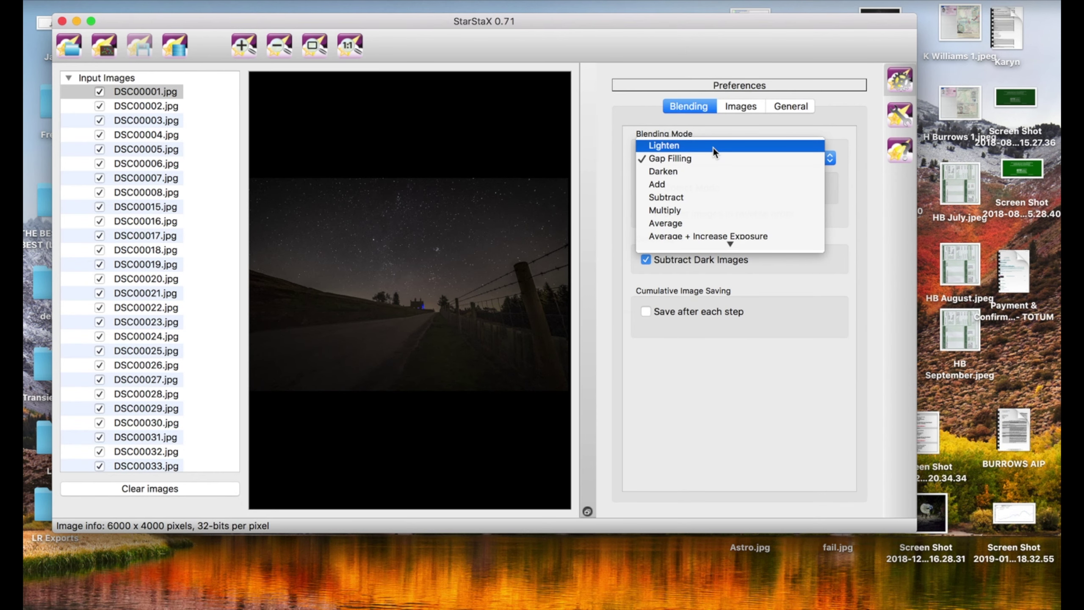
pyautogui.click(714, 147)
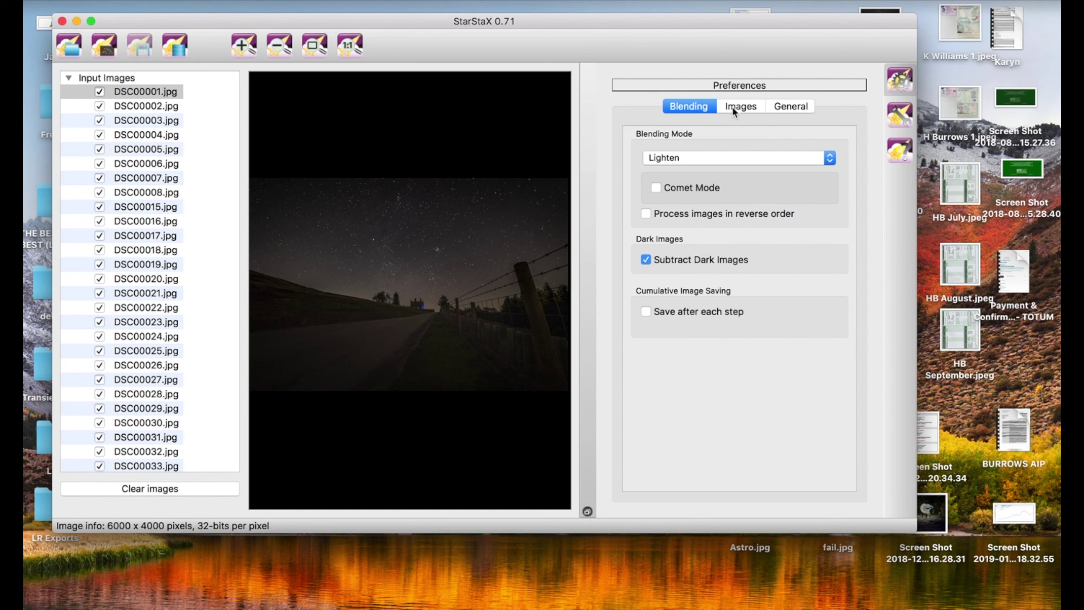
pyautogui.click(744, 105)
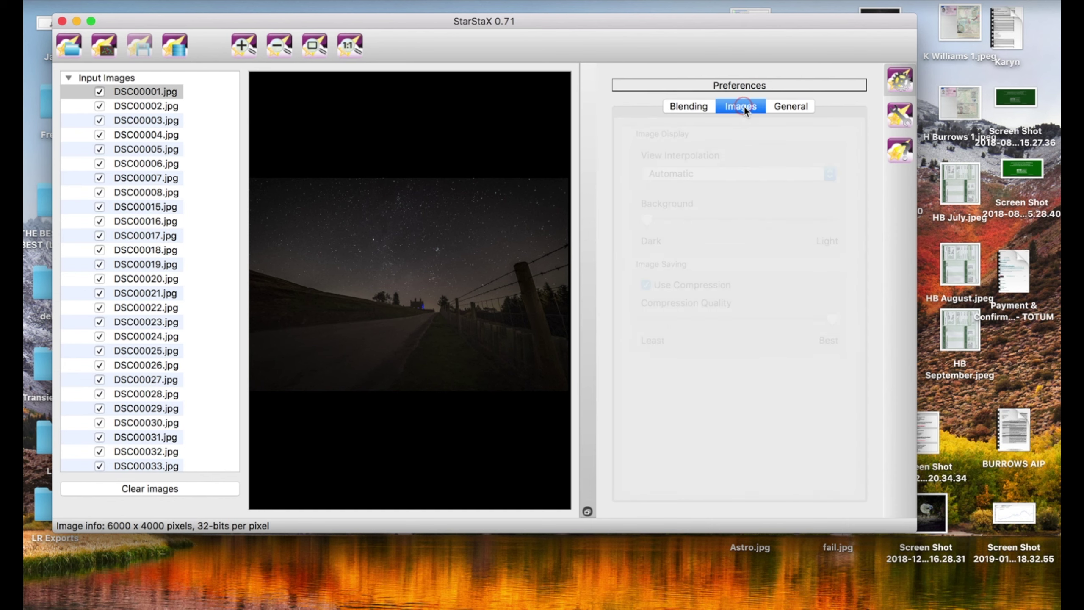
pyautogui.click(797, 106)
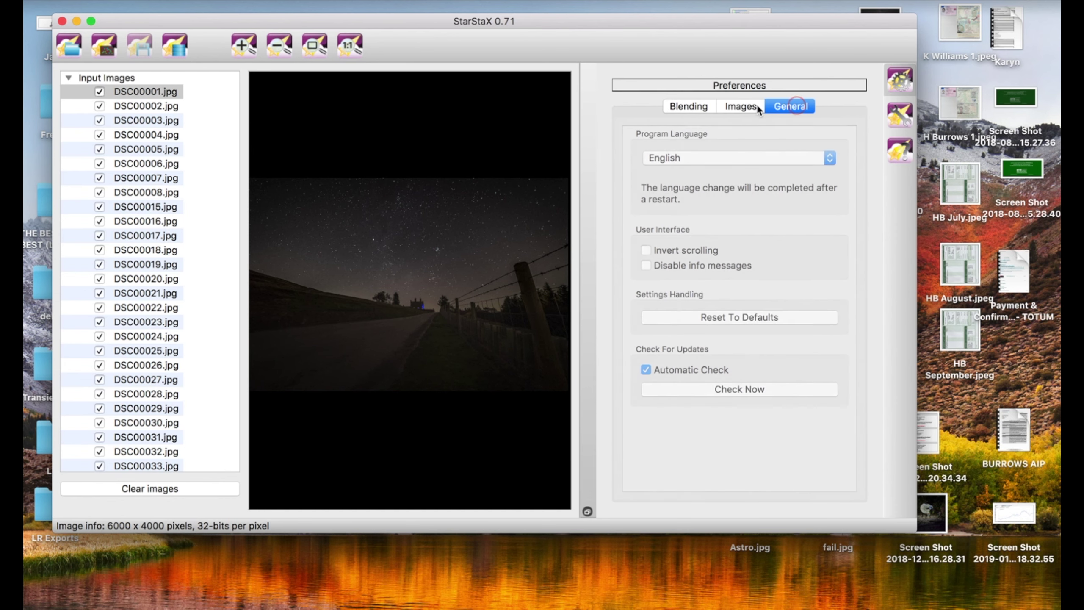
pyautogui.click(746, 105)
pyautogui.click(694, 105)
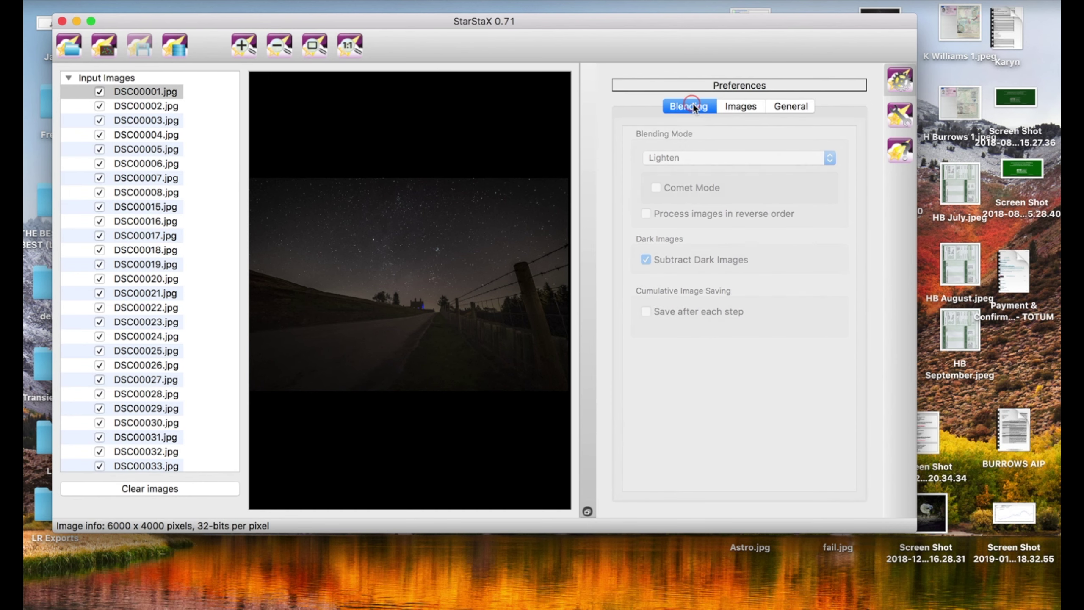
pyautogui.click(653, 188)
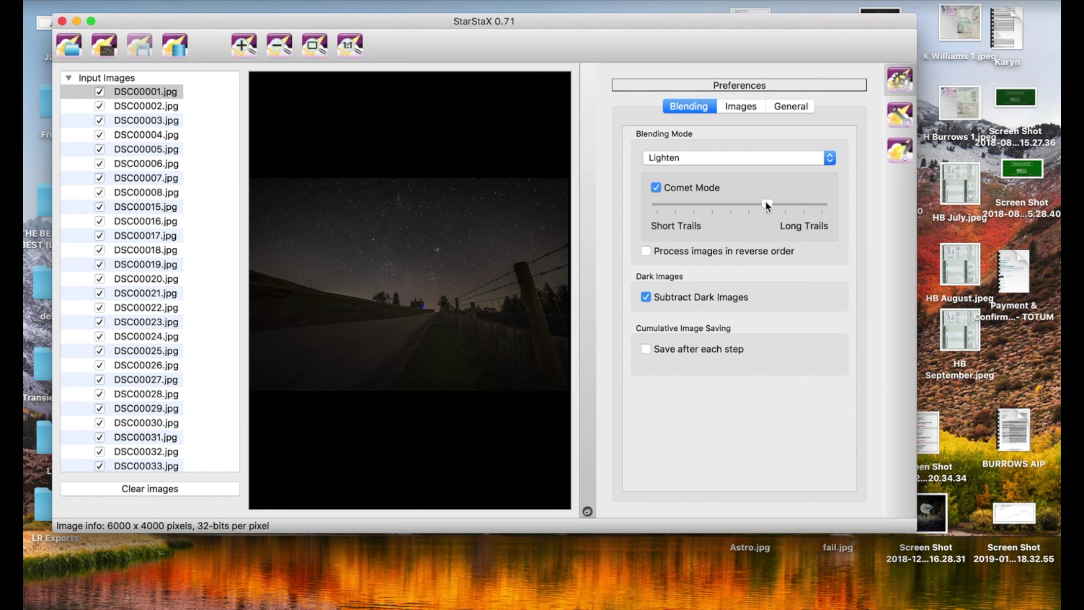
# In full screen, blend the stack into the star-trail Output Image
pyautogui.press('ctrl+super+f')
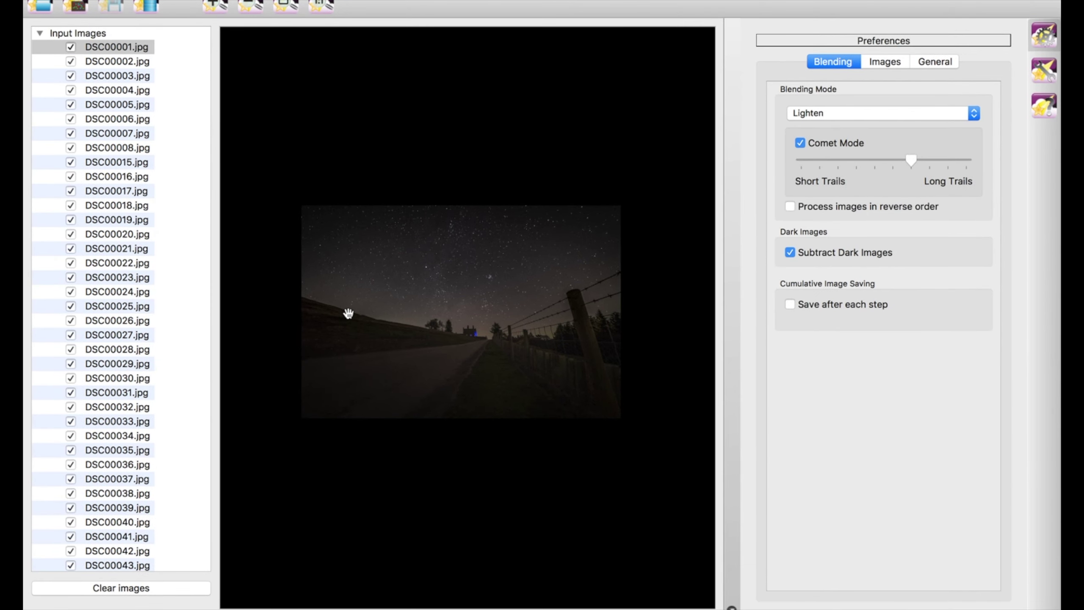
pyautogui.click(144, 7)
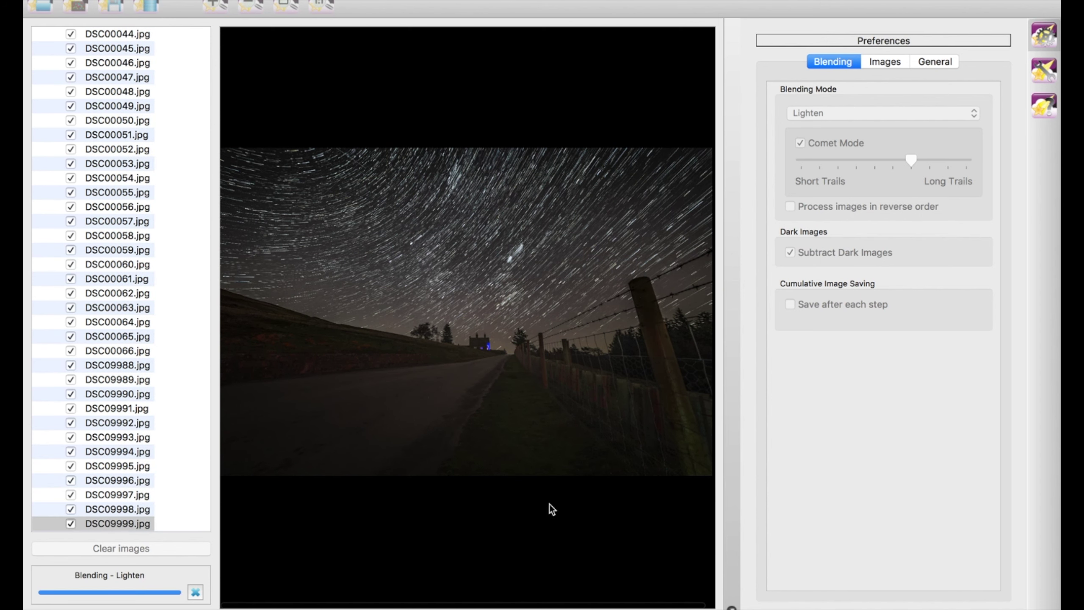
pyautogui.press('Return')
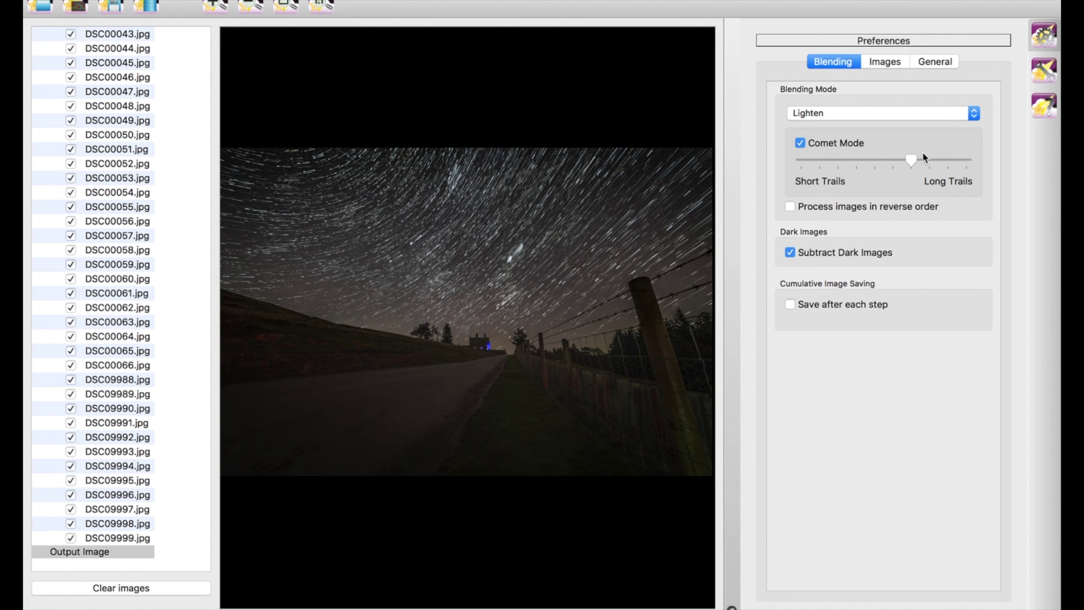
# Re-blend with long comet trails and save the result as Scarhouse1.jpg on the Desktop
pyautogui.click(153, 6)
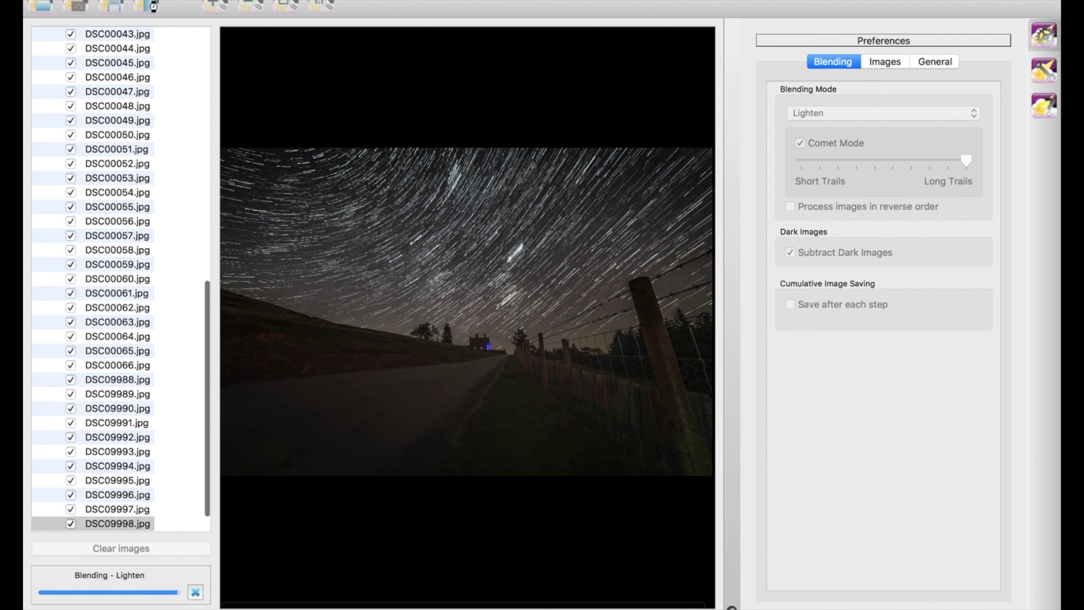
pyautogui.press('Return')
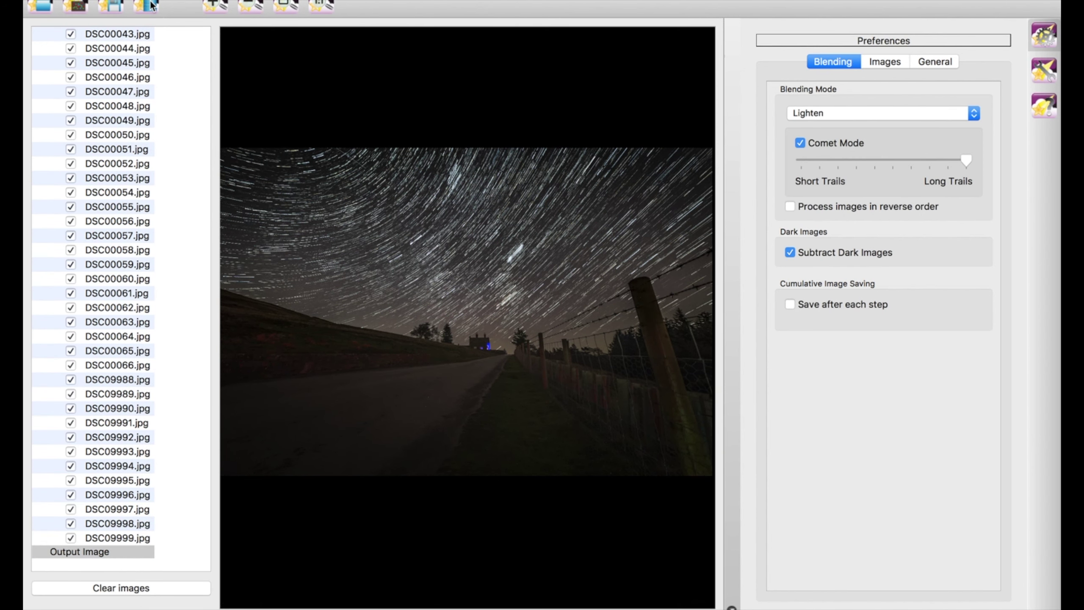
pyautogui.click(115, 5)
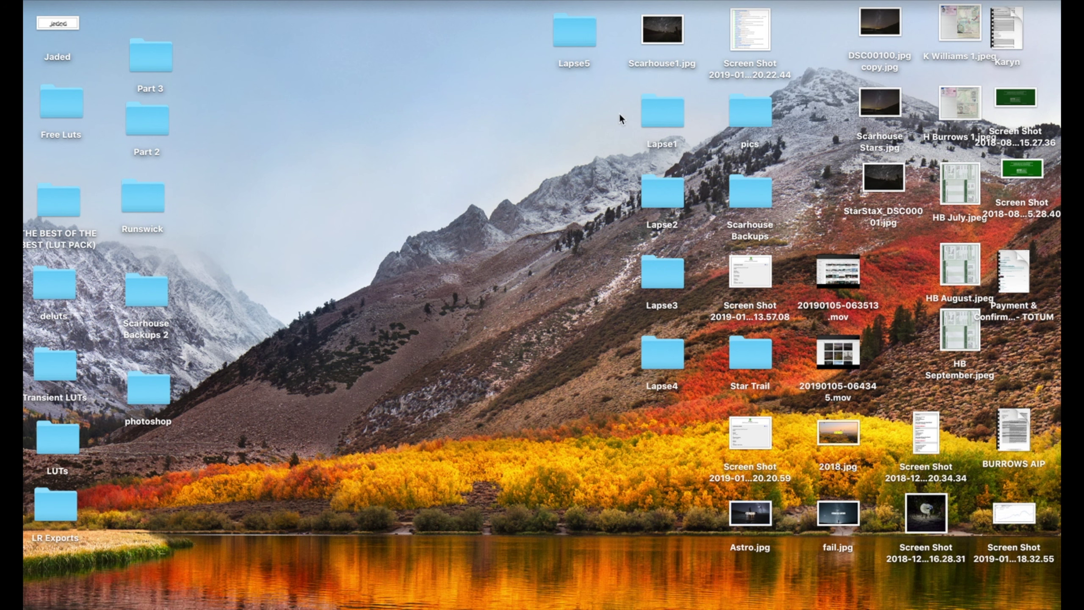
pyautogui.moveTo(653, 27); pyautogui.dragTo(310, 602)
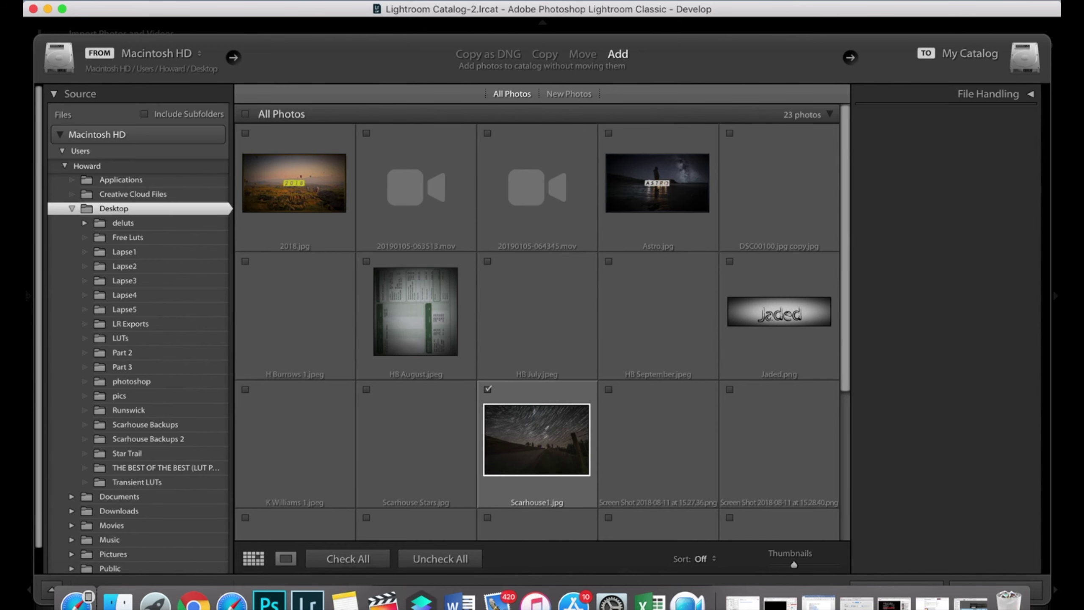
# Import Scarhouse1.jpg from the Desktop into the Lightroom catalog
pyautogui.press('Return')
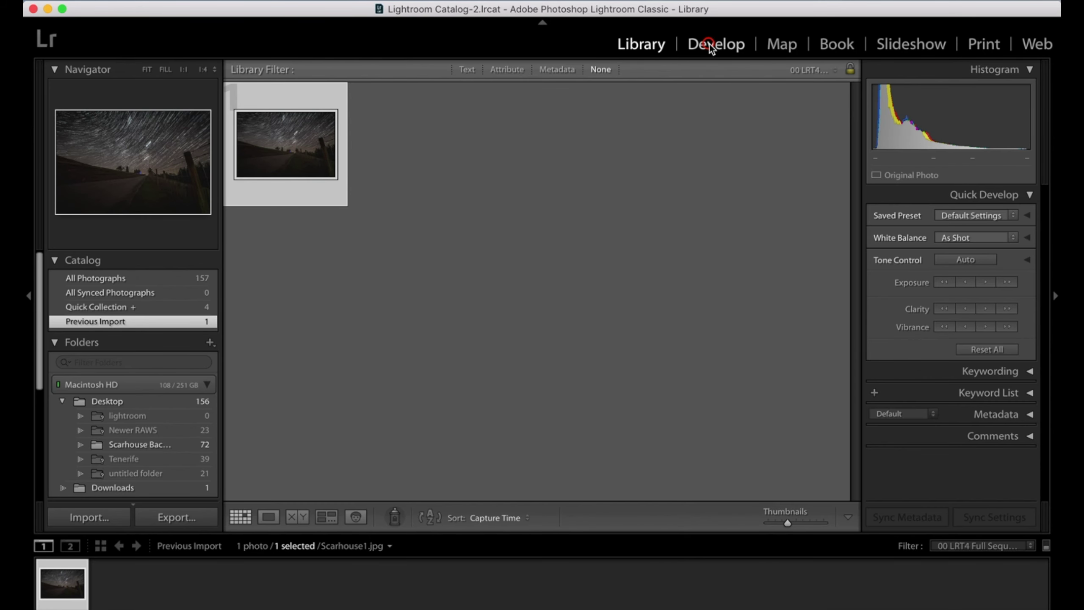
# In Develop at 1:1, clone out hot pixels on the road and grass with Spot Removal
pyautogui.click(710, 44)
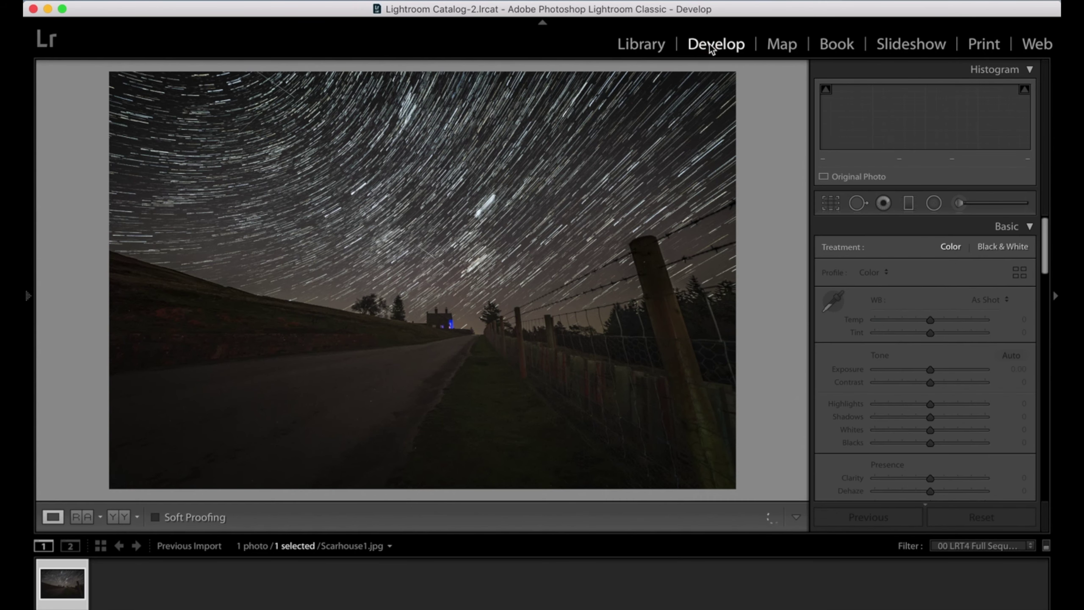
pyautogui.click(420, 421)
pyautogui.moveTo(505, 362); pyautogui.dragTo(657, 254)
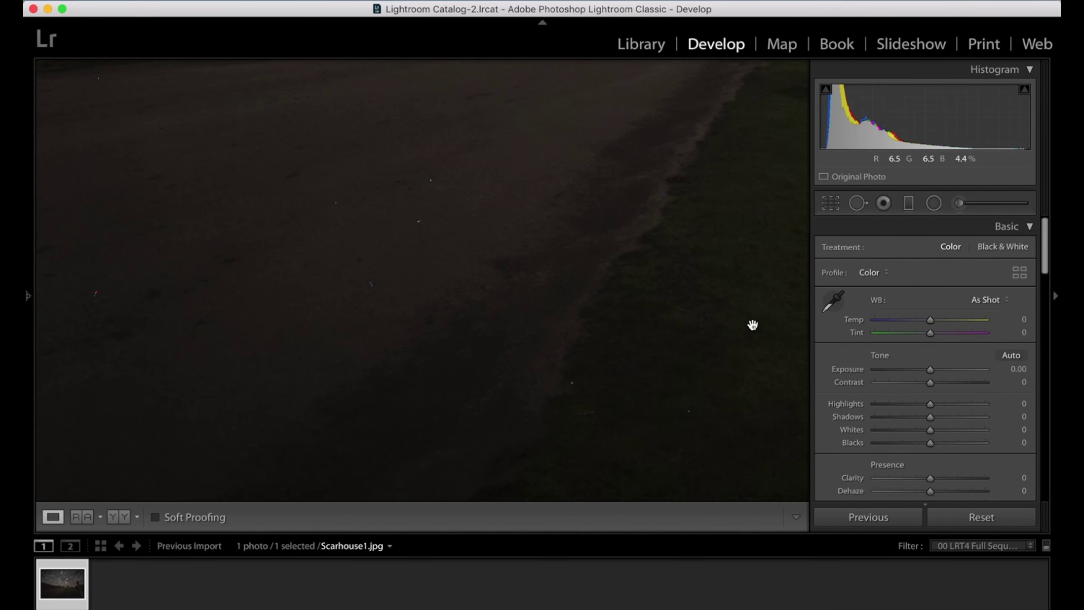
pyautogui.click(858, 204)
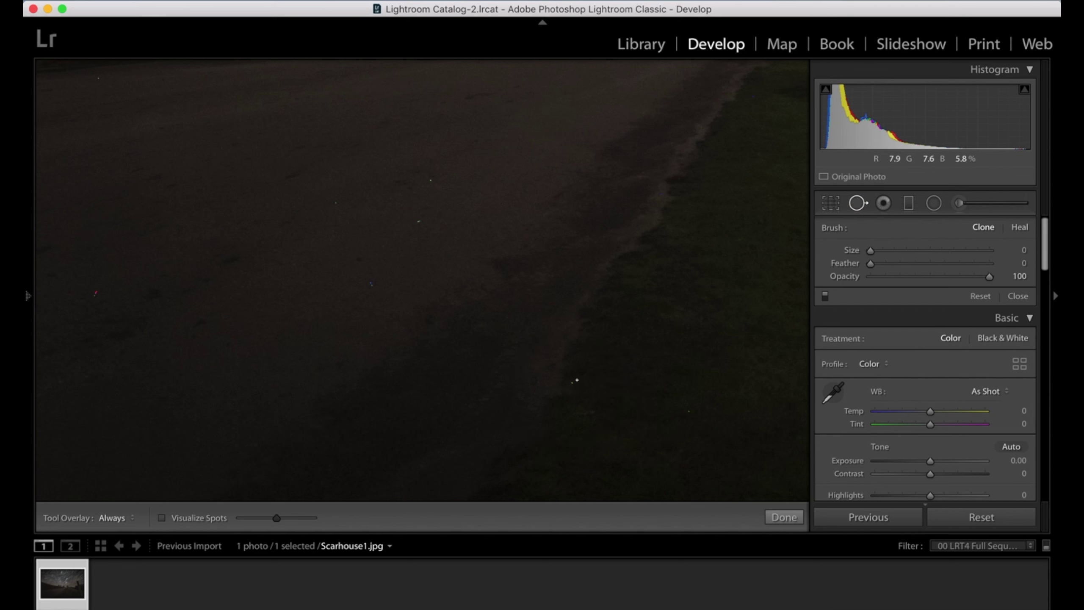
pyautogui.scroll(5, 577, 380)
pyautogui.click(569, 386)
pyautogui.click(695, 418)
pyautogui.click(763, 415)
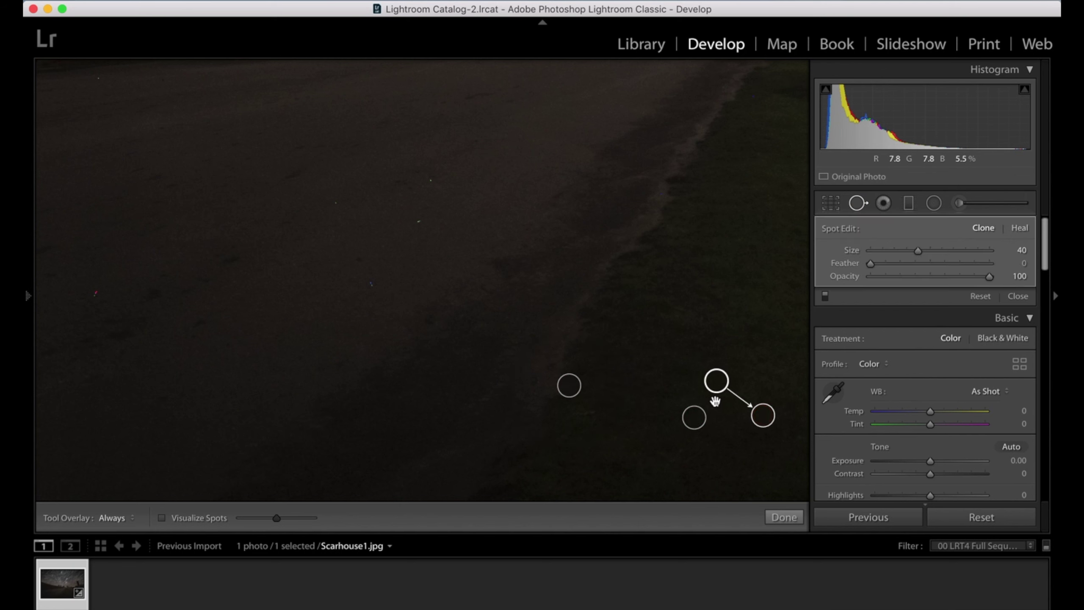
# Remove four more road specks, then inspect the fence area for remaining hot pixels
pyautogui.click(435, 176)
pyautogui.click(417, 225)
pyautogui.click(372, 285)
pyautogui.click(337, 203)
pyautogui.moveTo(337, 216); pyautogui.dragTo(511, 80)
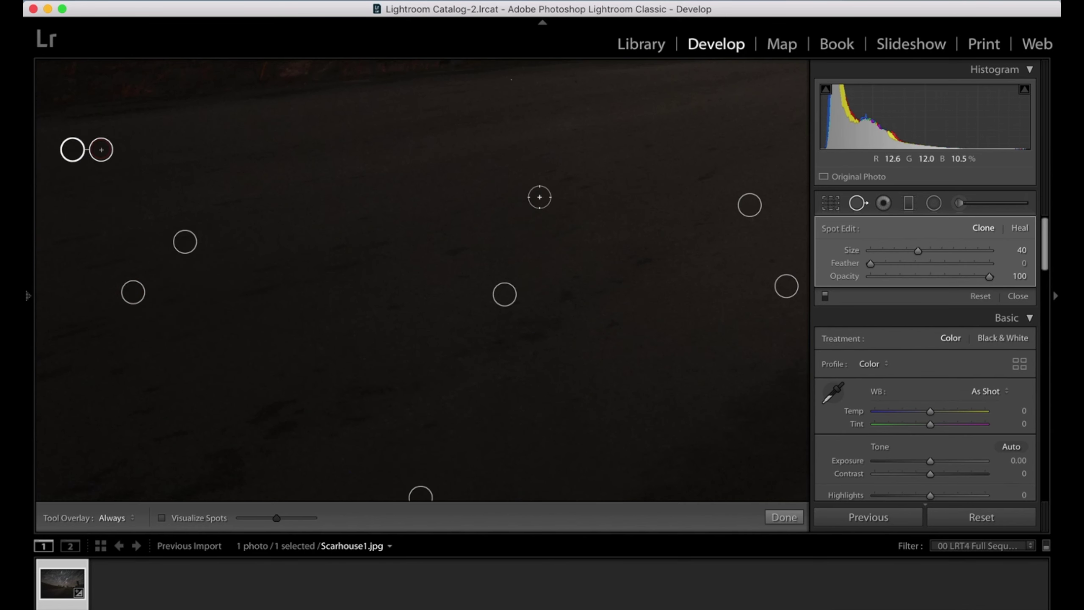
pyautogui.press('z')
pyautogui.click(787, 329)
pyautogui.moveTo(682, 426); pyautogui.dragTo(211, 143)
# Finish spot removal and inspect the dark road and star trails at 1:1
pyautogui.press('q')
pyautogui.click(318, 419)
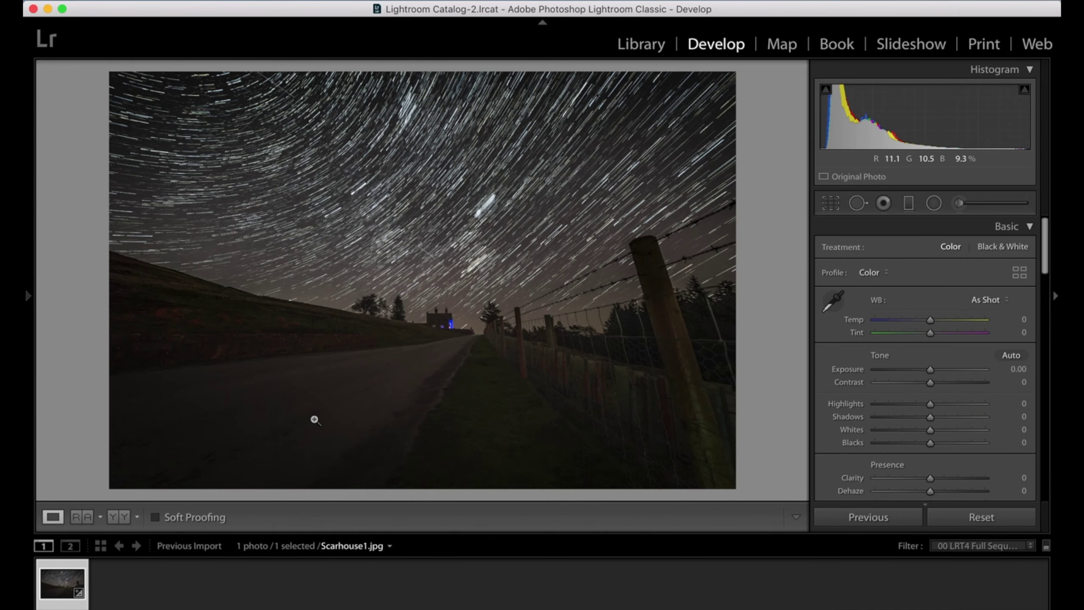
pyautogui.click(234, 433)
pyautogui.moveTo(501, 437); pyautogui.dragTo(477, 347)
# Zoom back out to the whole photo and open the Export One File dialog for Scarhouse1.jpg
pyautogui.click(477, 348)
pyautogui.click(128, 1)
pyautogui.click(183, 203)
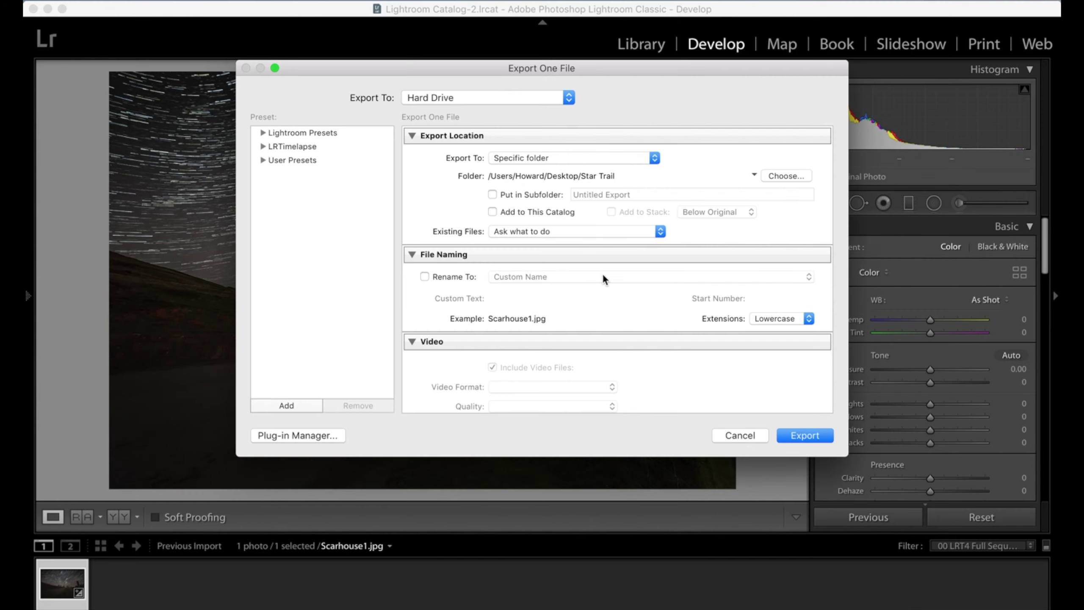
# Export the cleaned Scarhouse1.jpg to the LR Exports folder on the desktop
pyautogui.click(805, 436)
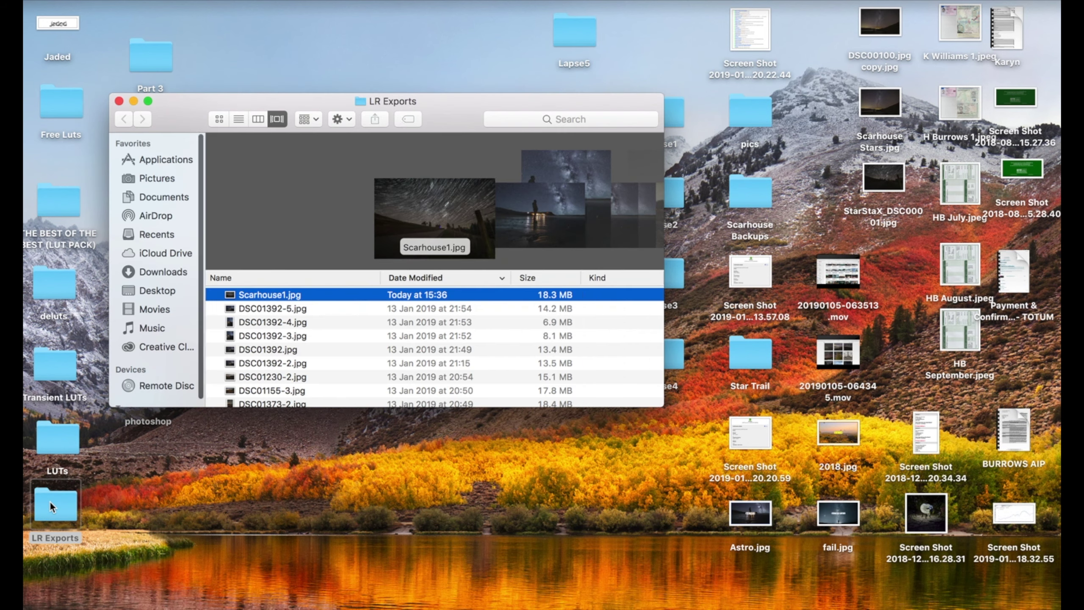